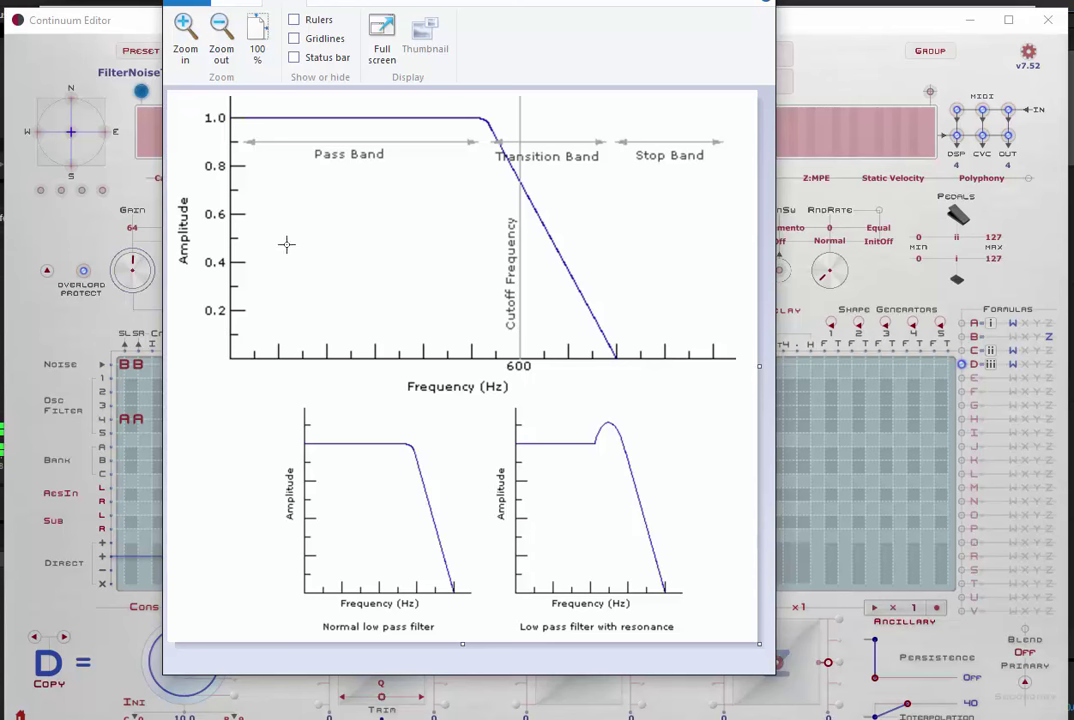
# Minimize both Paint windows with the filter graphs and low-pass circuit to uncover the Continuum Editor
pyautogui.moveTo(496, 1); pyautogui.dragTo(455, 39)
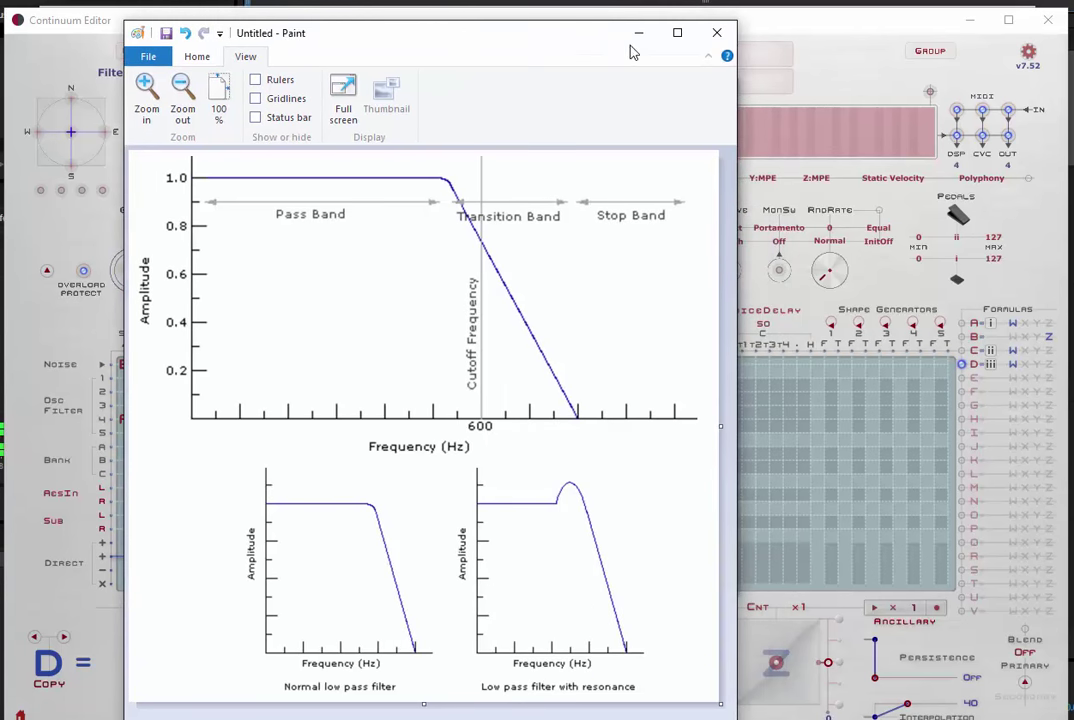
pyautogui.click(639, 37)
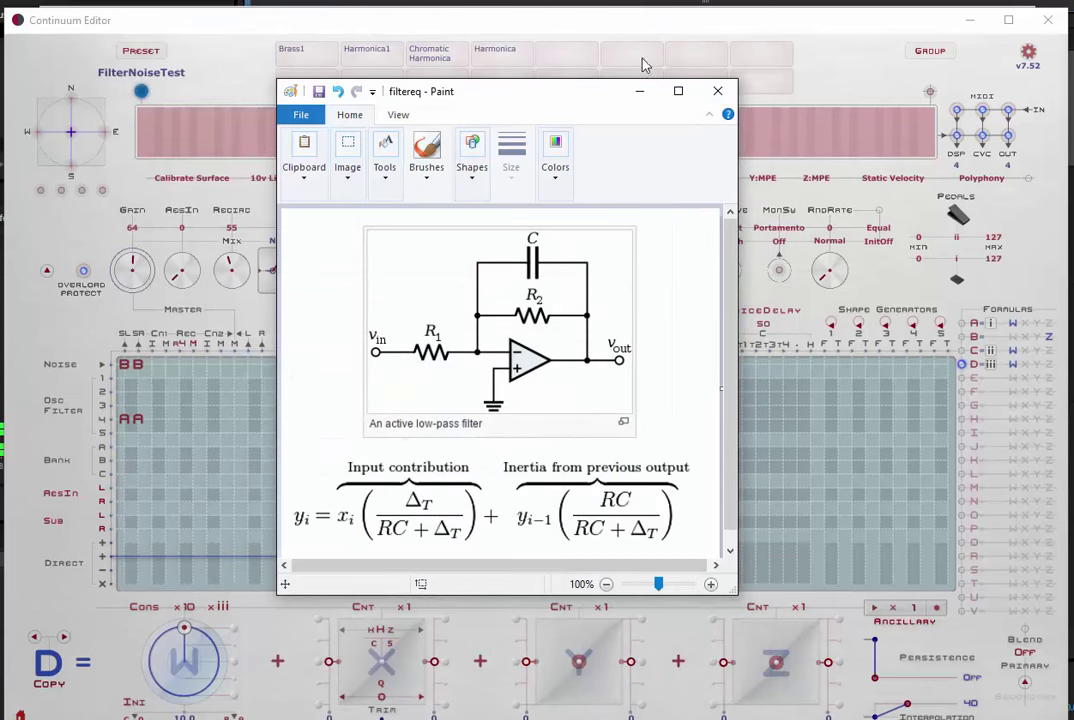
pyautogui.click(638, 92)
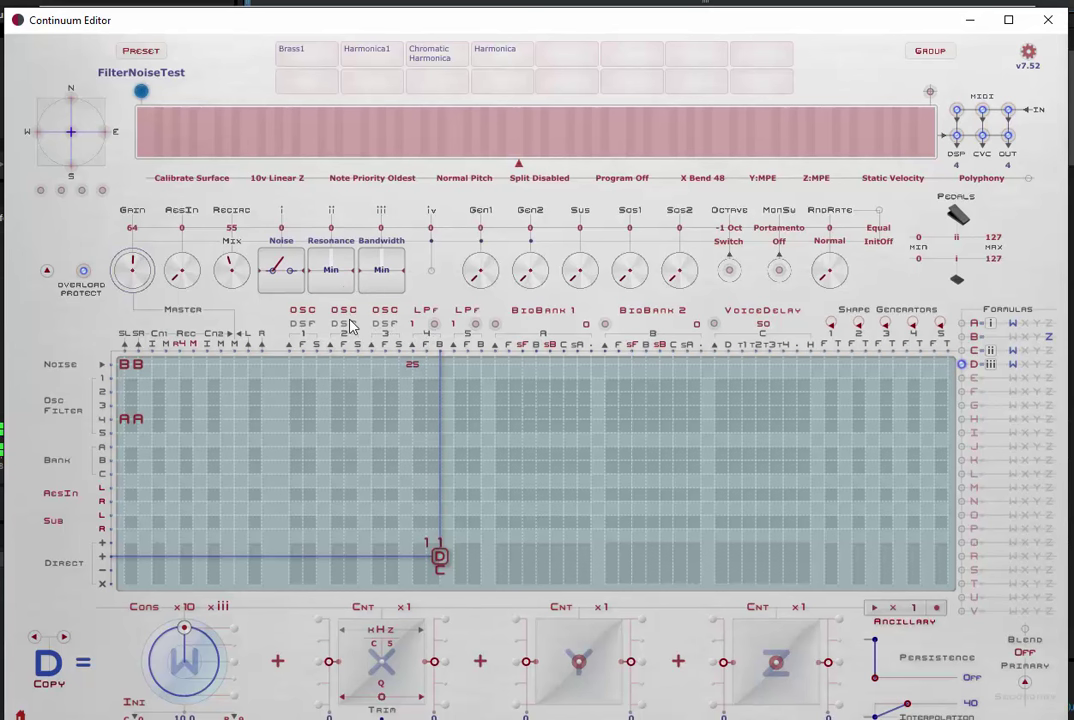
# Examine the available filter types and cascade options for filter 4, leaving it as a single low-pass filter
pyautogui.click(432, 314)
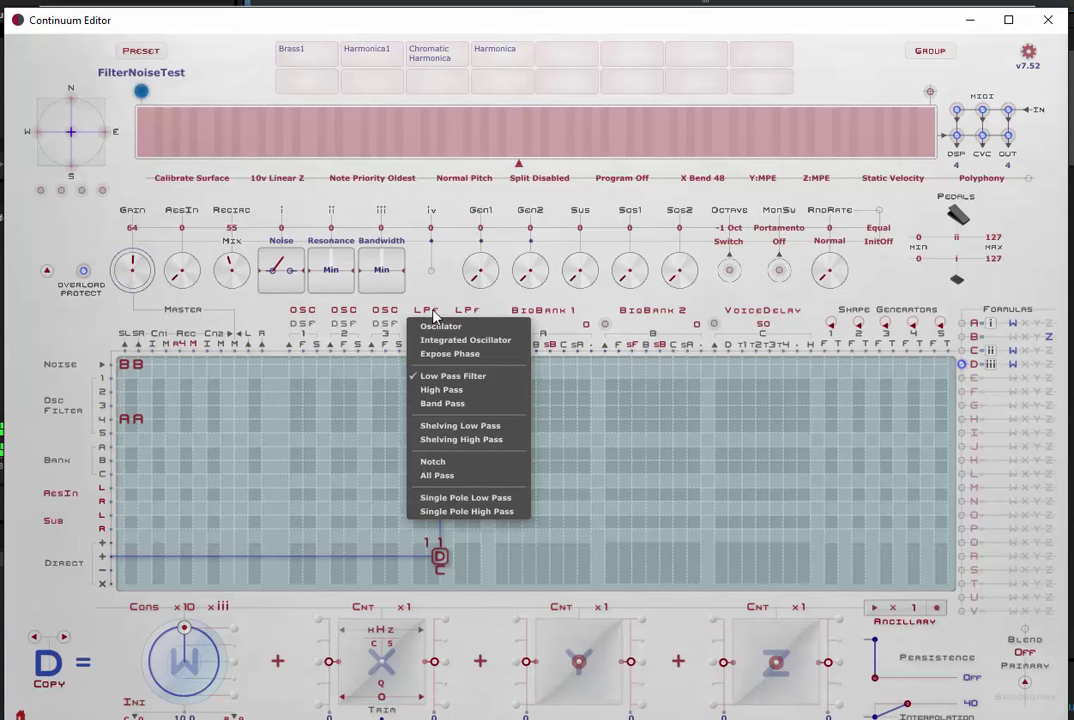
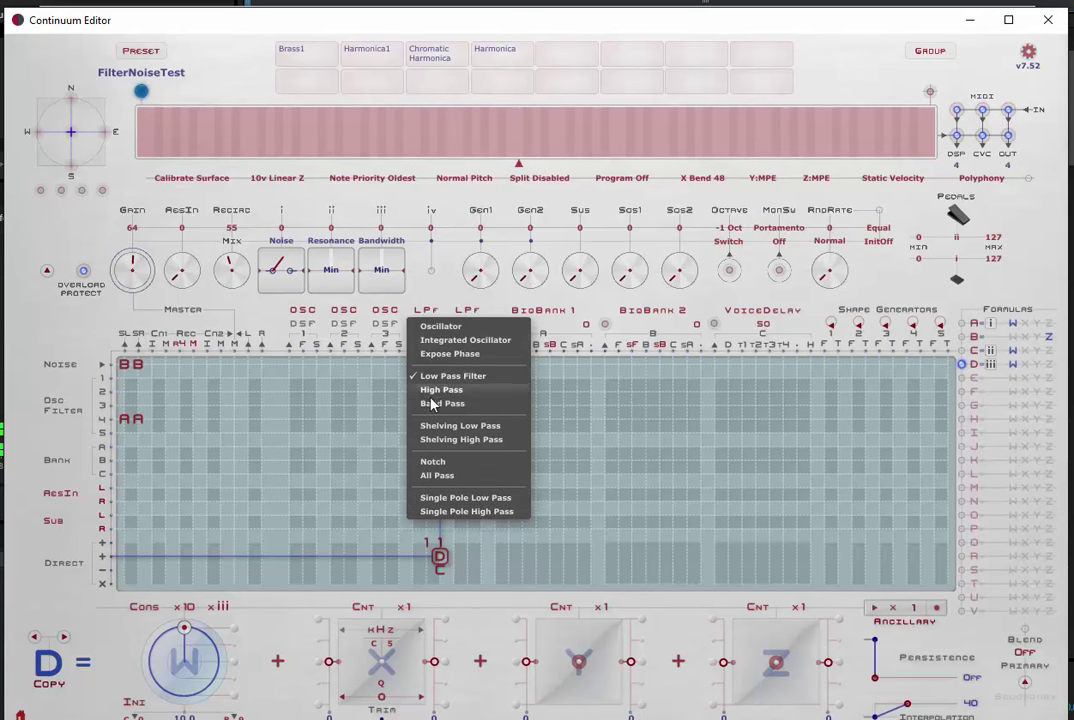
pyautogui.click(562, 323)
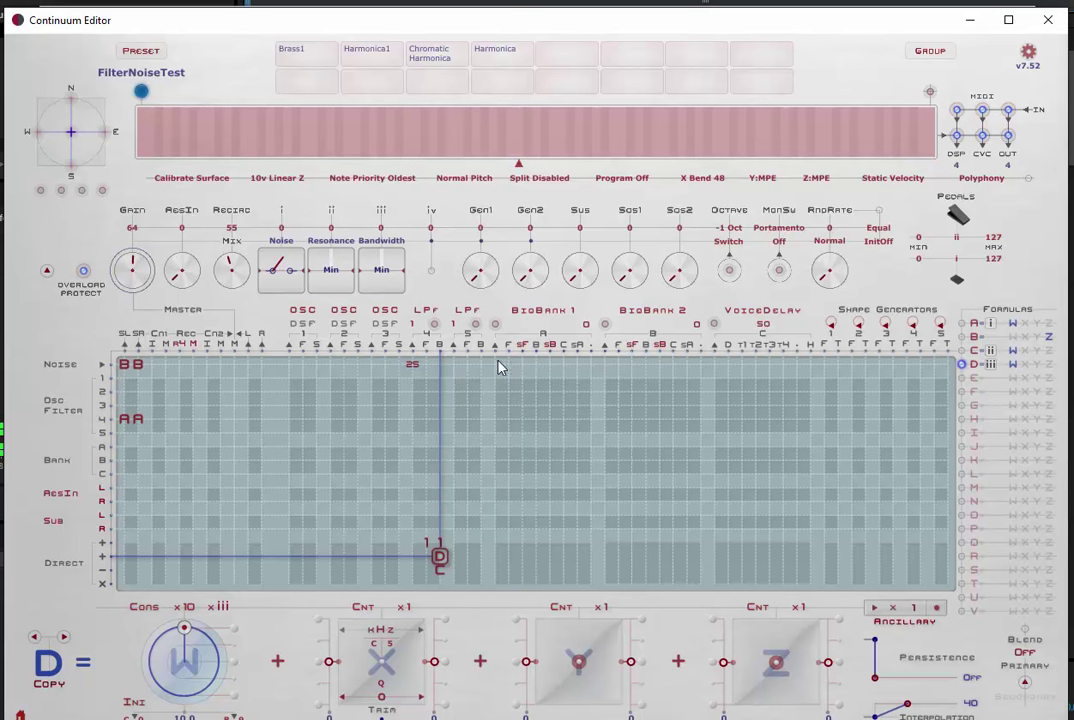
pyautogui.click(413, 323)
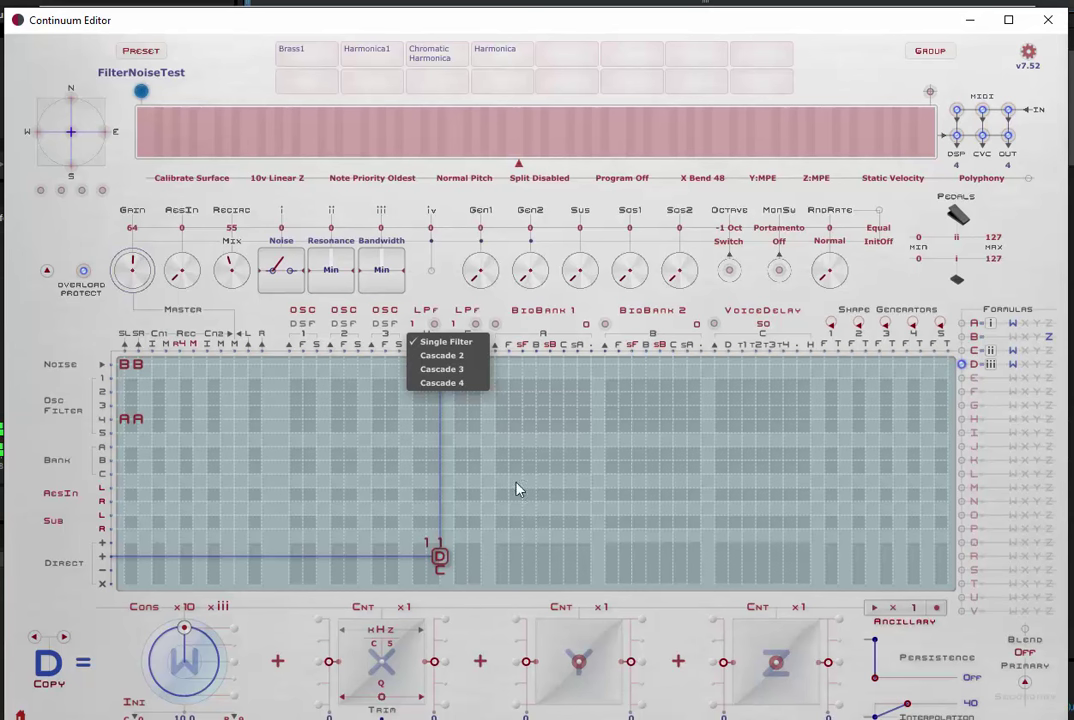
pyautogui.click(440, 342)
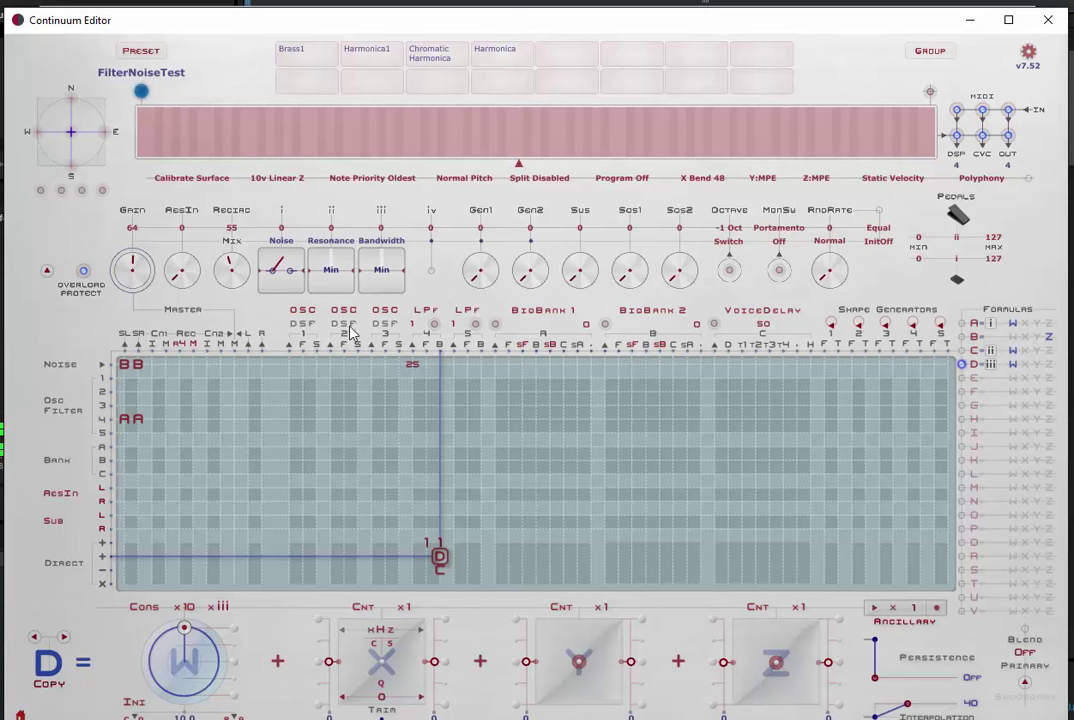
# Examine filter 4's noise input, the Resonance control and the formula assigned to its bandwidth in the matrix
pyautogui.click(414, 364)
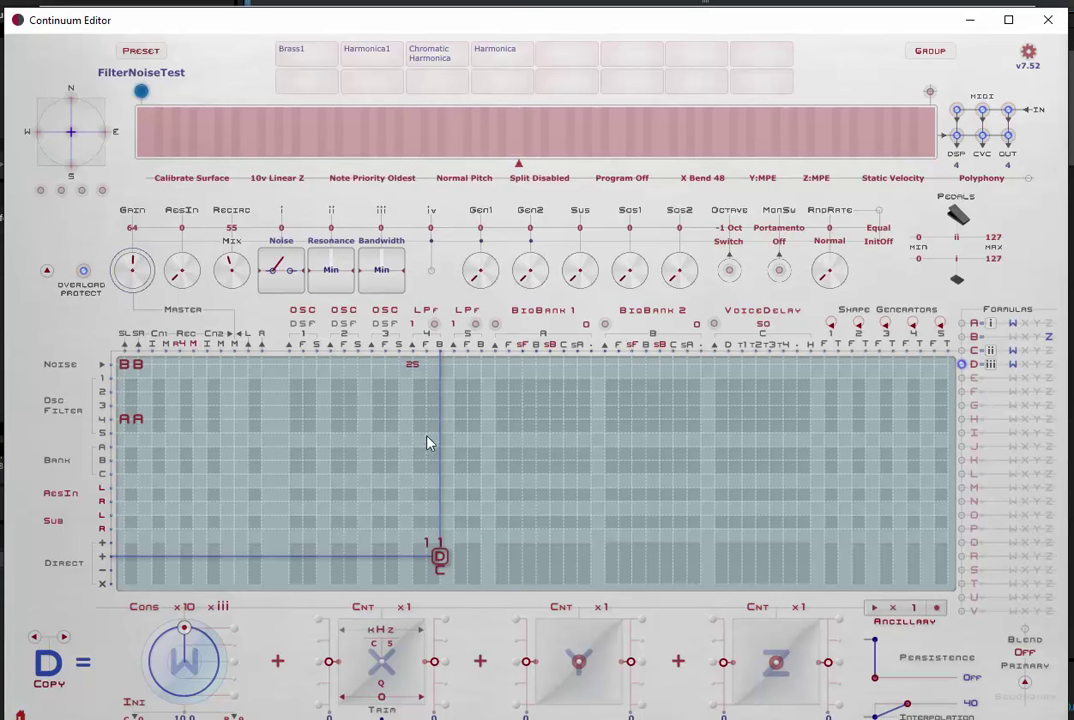
pyautogui.moveTo(441, 356)
pyautogui.moveTo(442, 357)
pyautogui.click(413, 362)
pyautogui.click(343, 270)
pyautogui.click(440, 558)
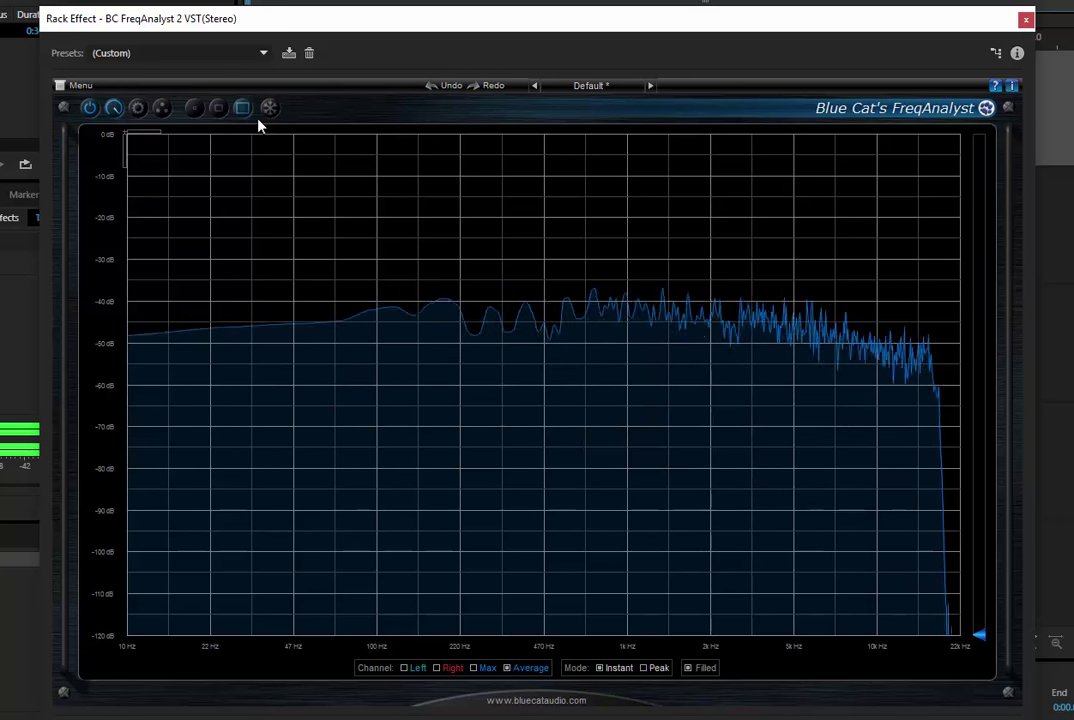
# Freeze the noise spectrum in Blue Cat's FreqAnalyst for inspection and resume the live display
pyautogui.click(272, 109)
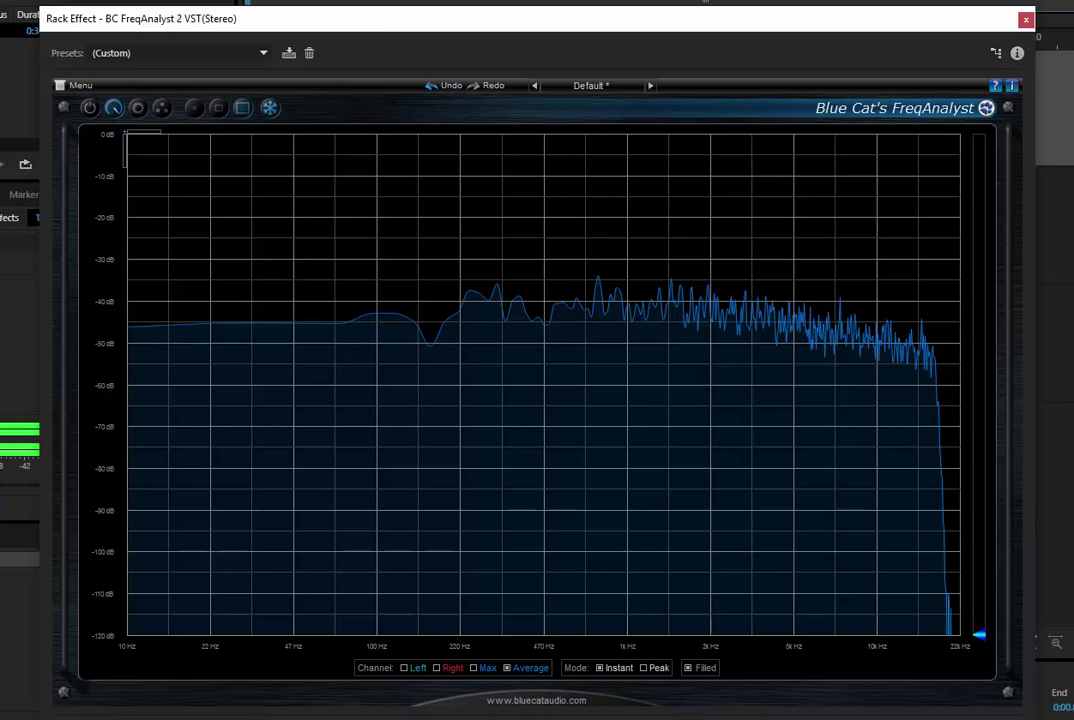
pyautogui.click(269, 109)
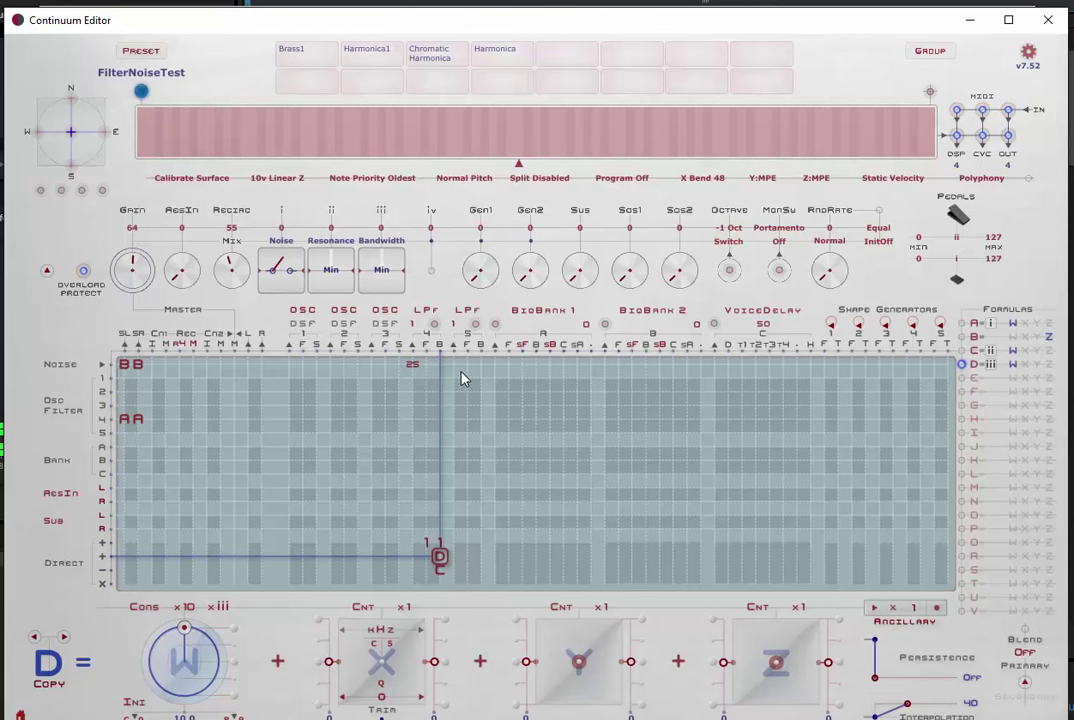
# Keep filter 4 on Single Filter in the Continuum Editor and inspect its low-pass slope in Blue Cat's FreqAnalyst, resuming the live display
pyautogui.click(427, 313)
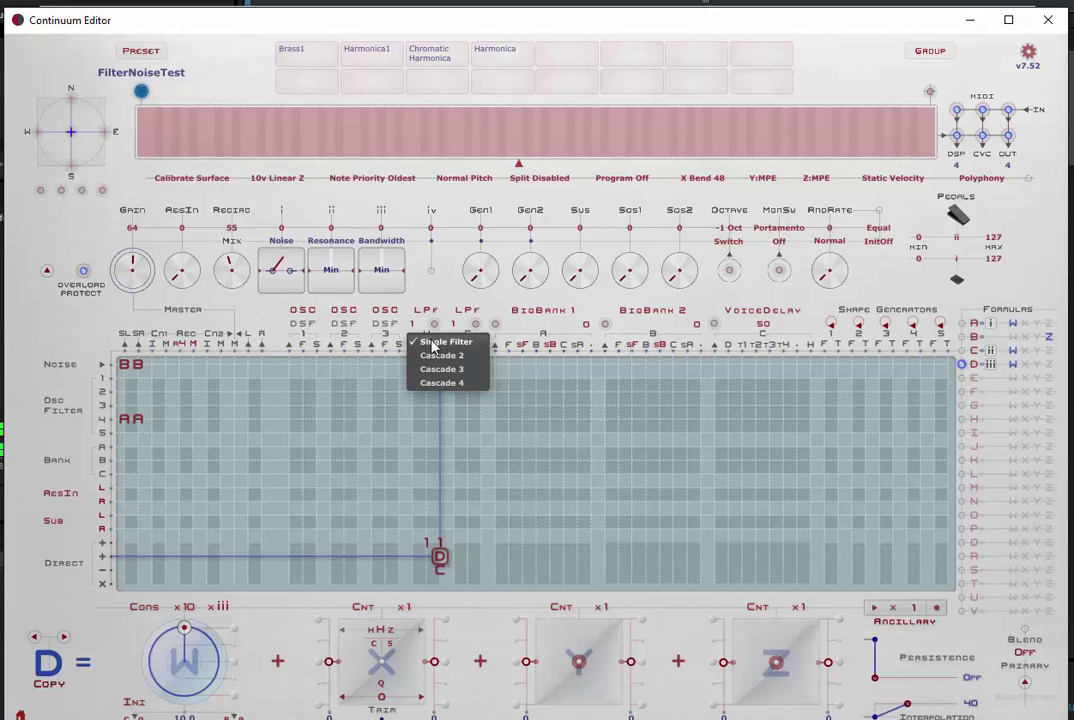
pyautogui.click(433, 345)
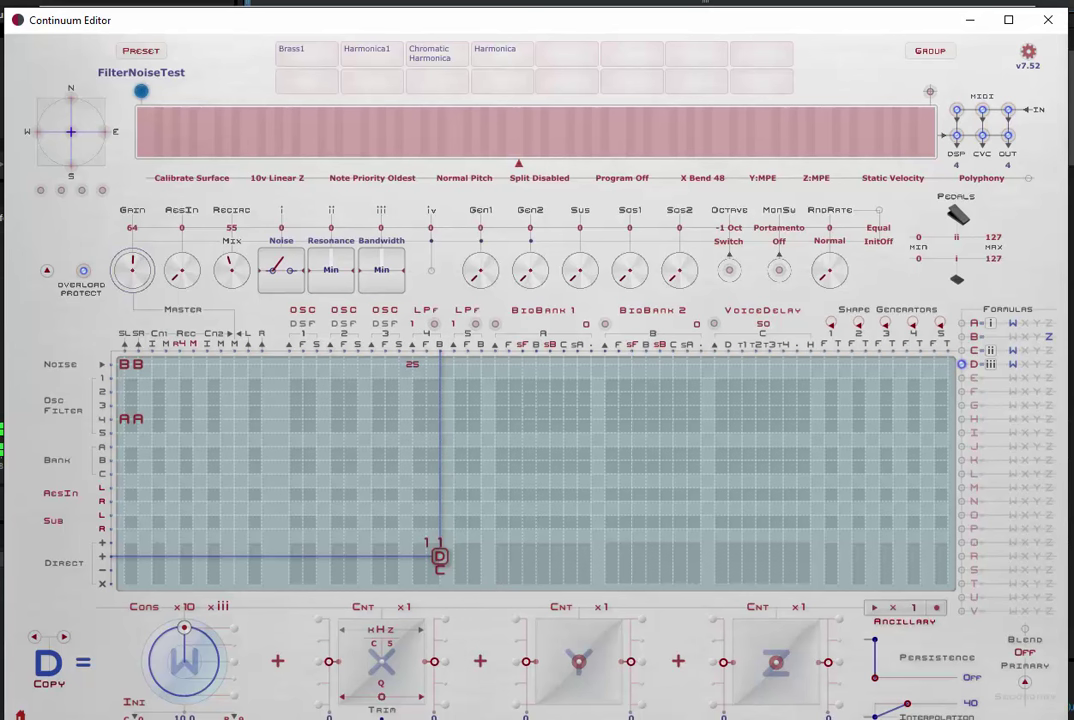
pyautogui.hotkey('alt', 'Tab')
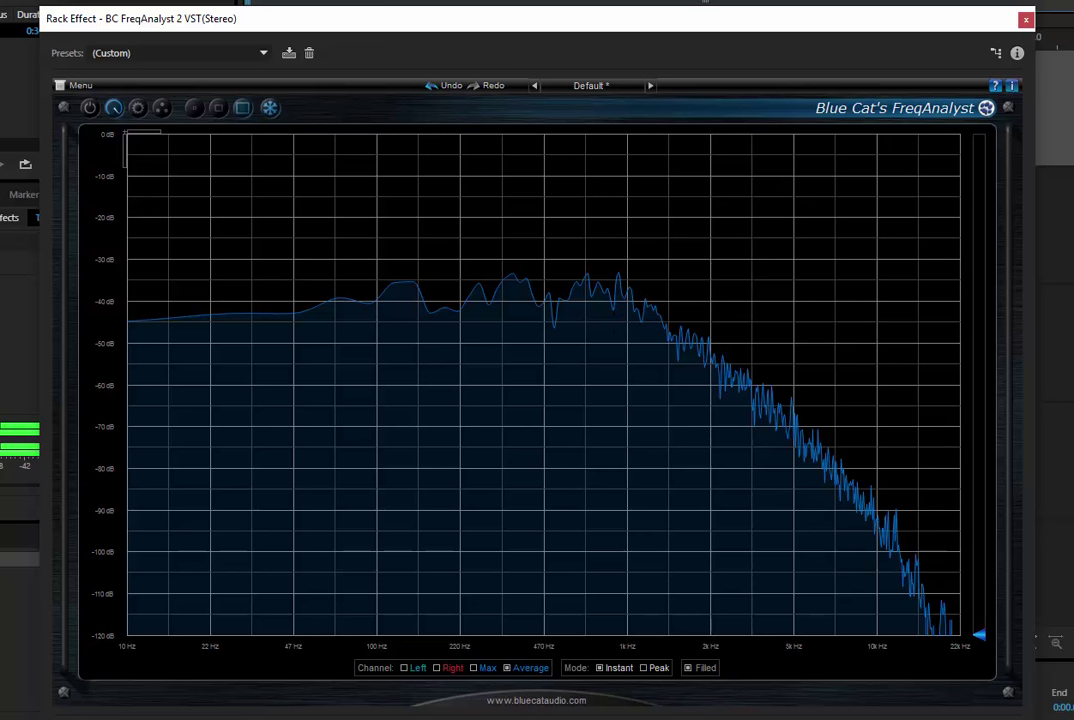
pyautogui.click(270, 110)
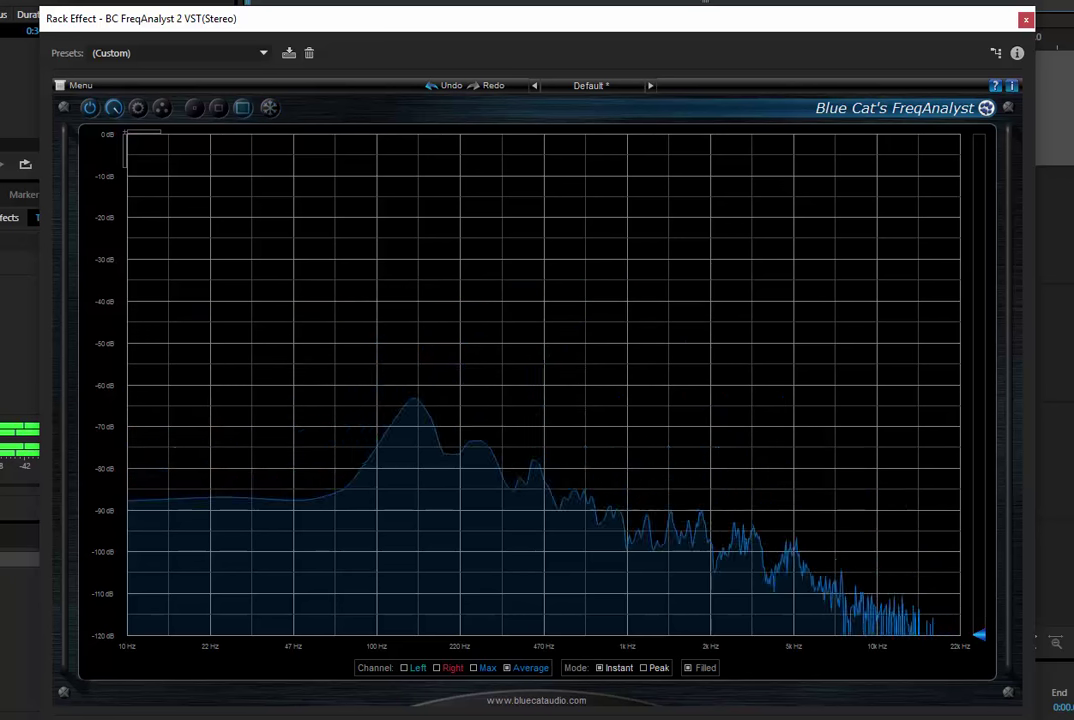
# Switch back to the Continuum Editor and step filter 4 through Cascade 2, Cascade 3 and Cascade 4
pyautogui.moveTo(624, 719)
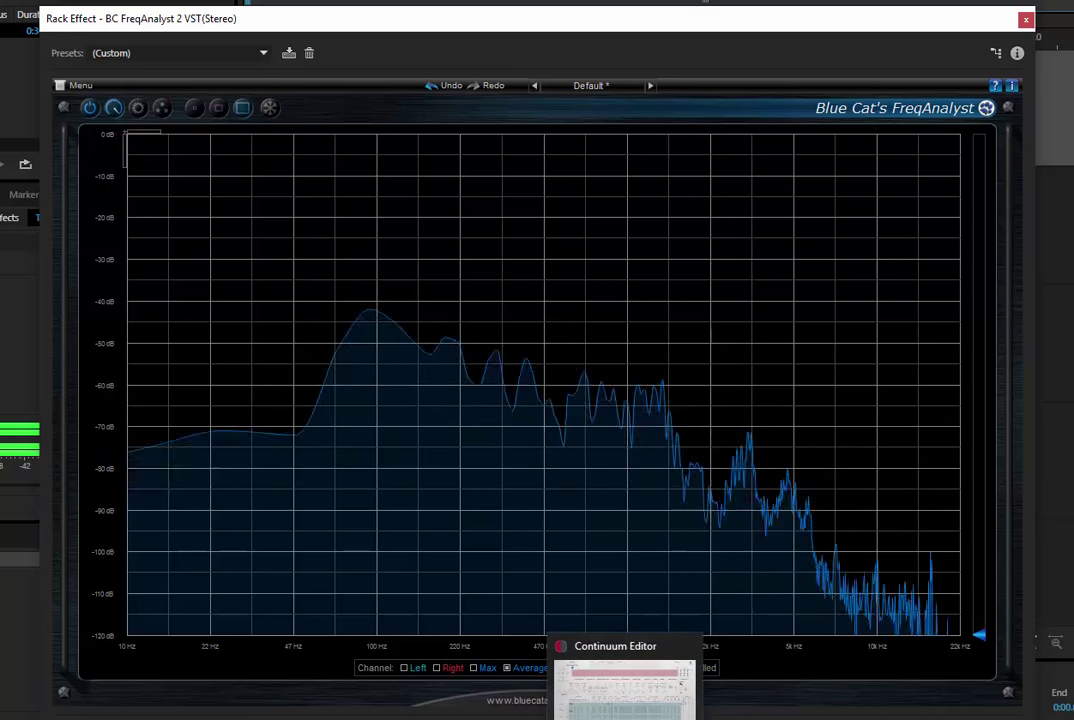
pyautogui.click(625, 690)
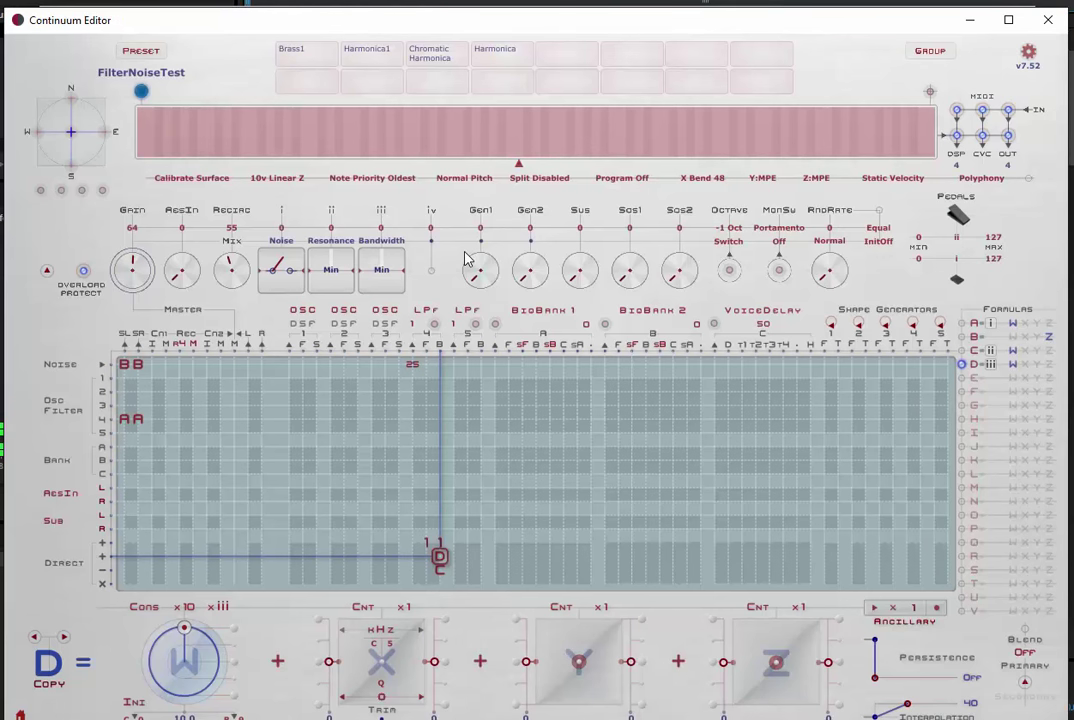
pyautogui.click(411, 332)
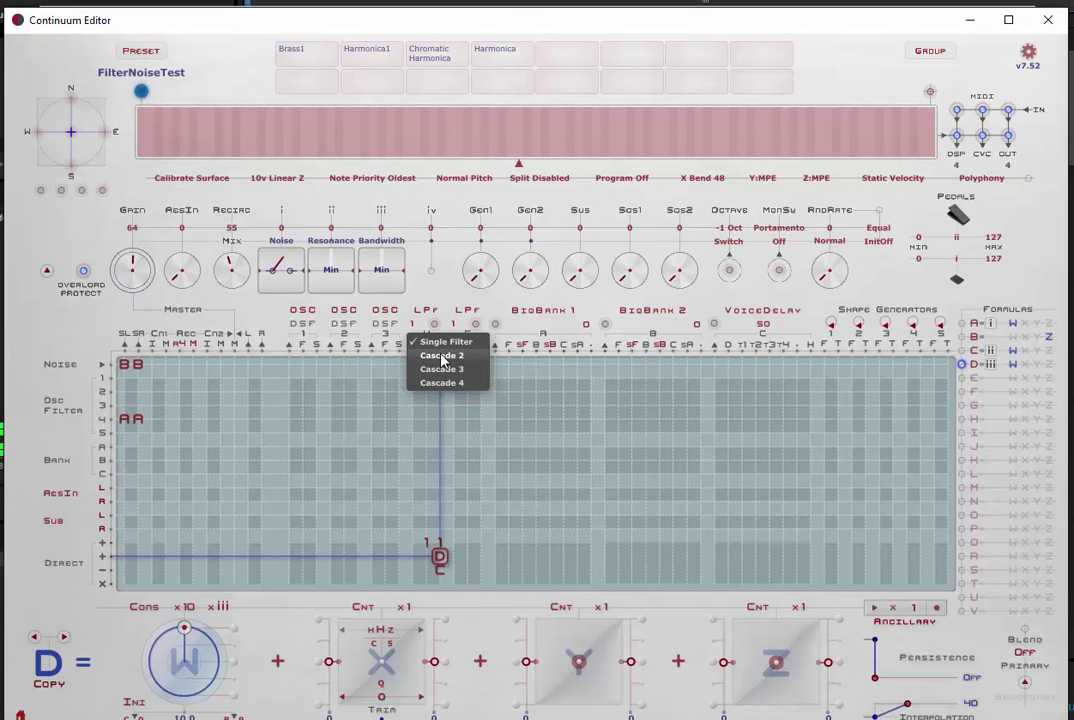
pyautogui.click(443, 356)
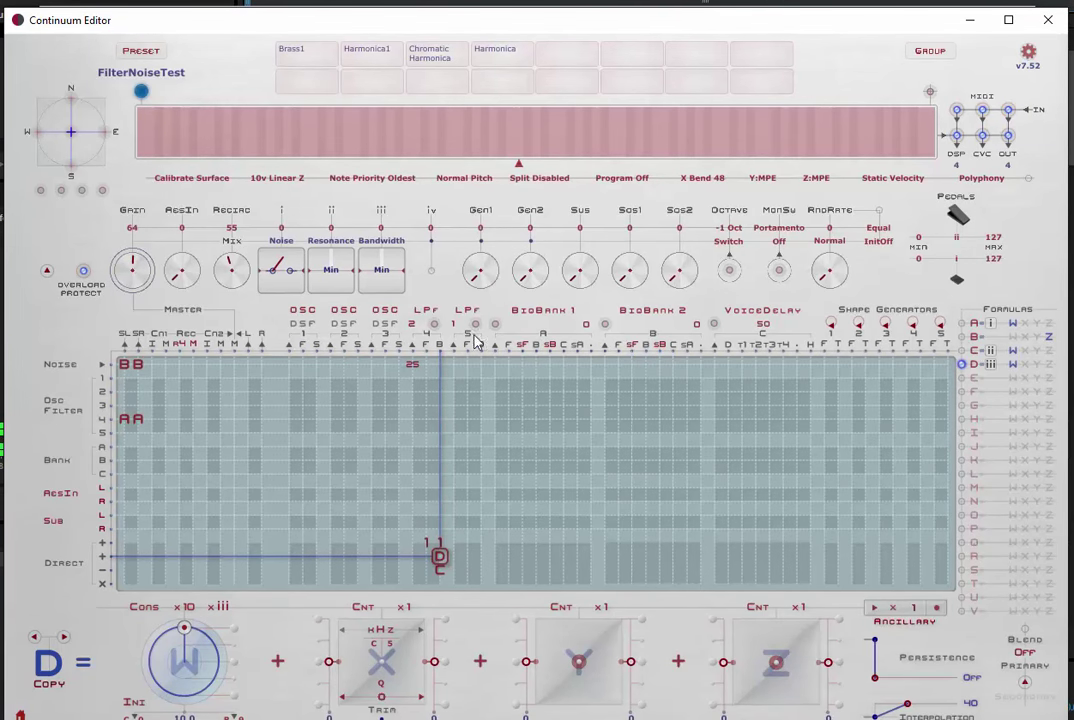
pyautogui.click(411, 323)
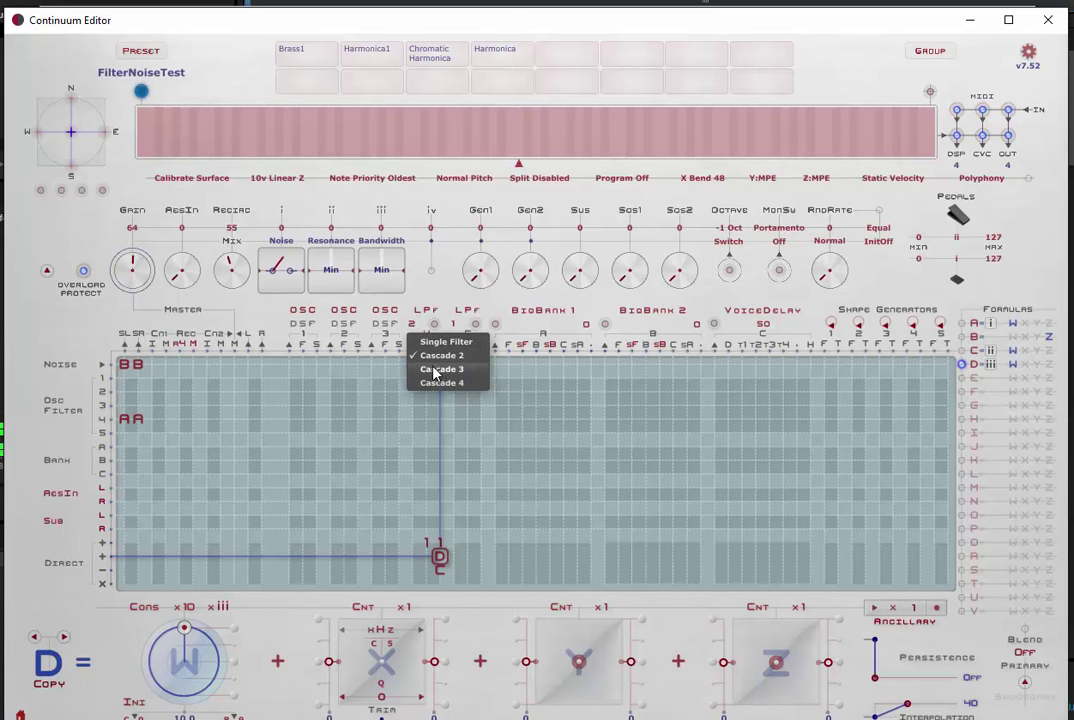
pyautogui.click(437, 369)
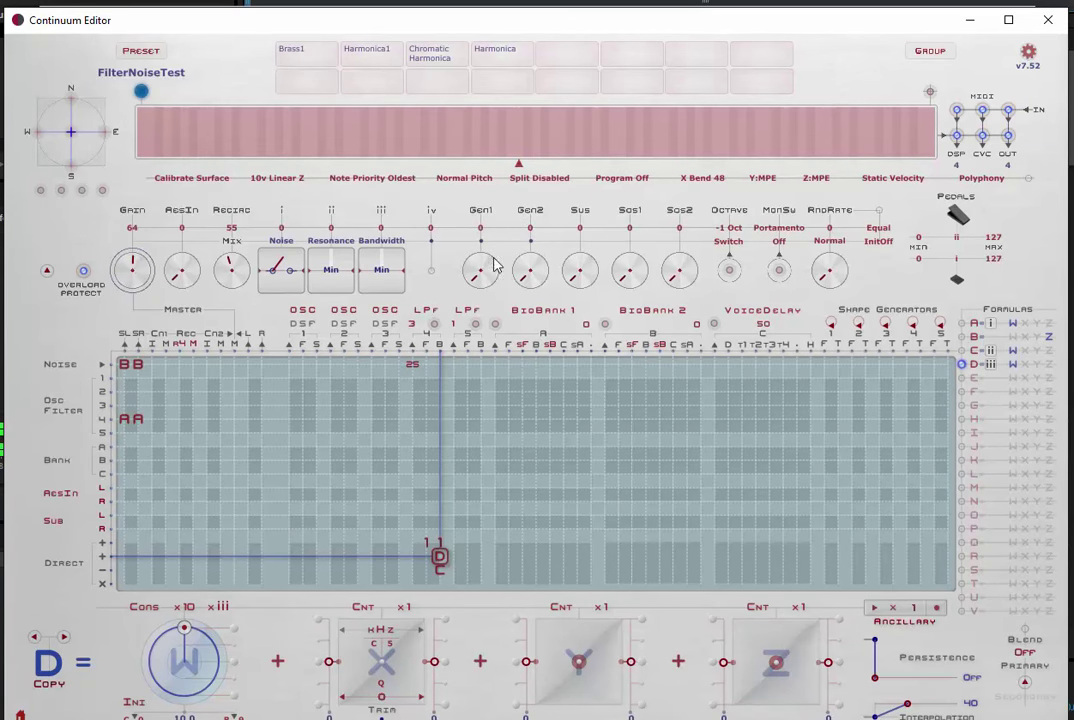
pyautogui.click(411, 323)
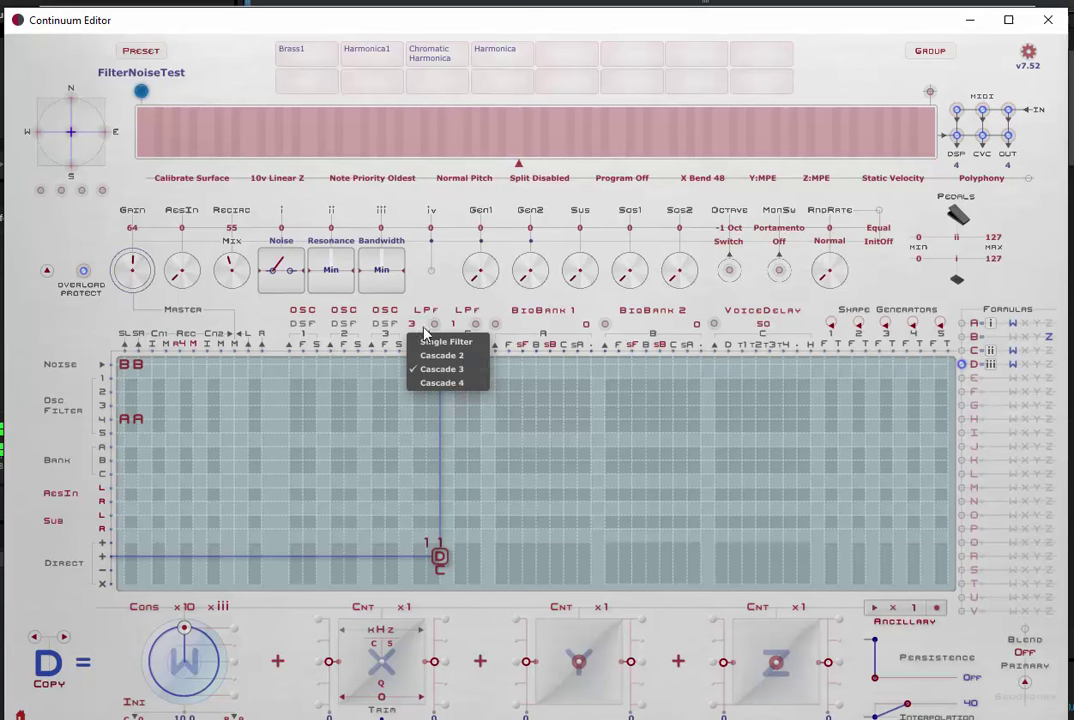
pyautogui.click(448, 386)
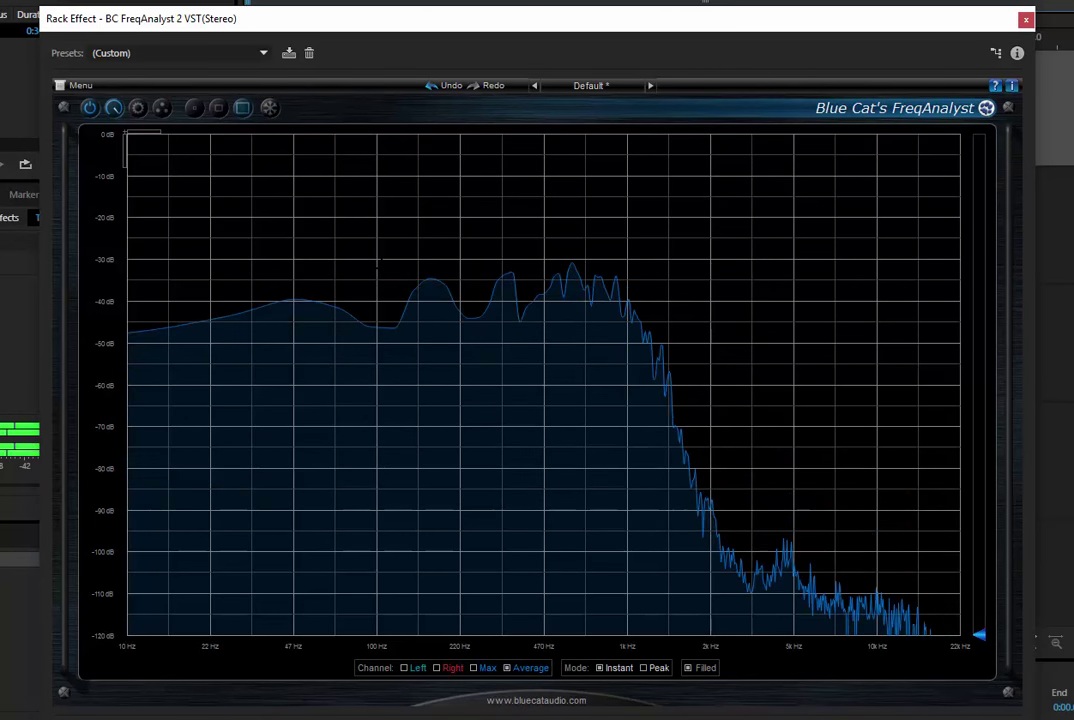
# Freeze the Cascade 4 spectrum in Blue Cat's FreqAnalyst, refreshing it once to inspect the steeper low-pass slope
pyautogui.click(269, 107)
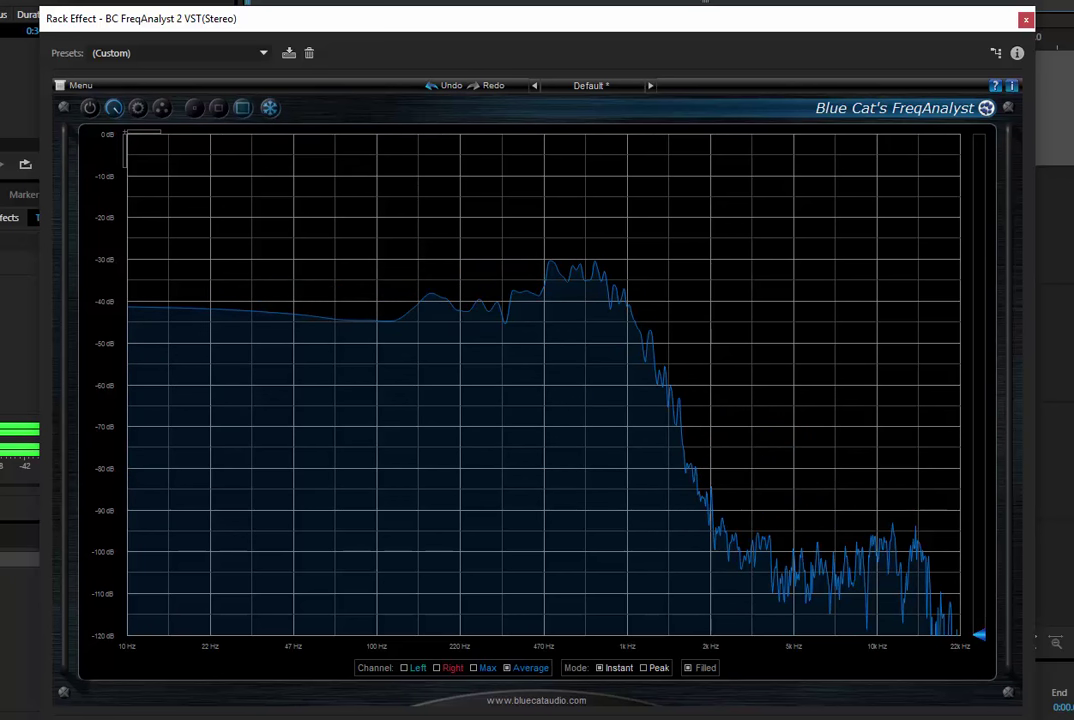
pyautogui.click(269, 108)
pyautogui.click(269, 108)
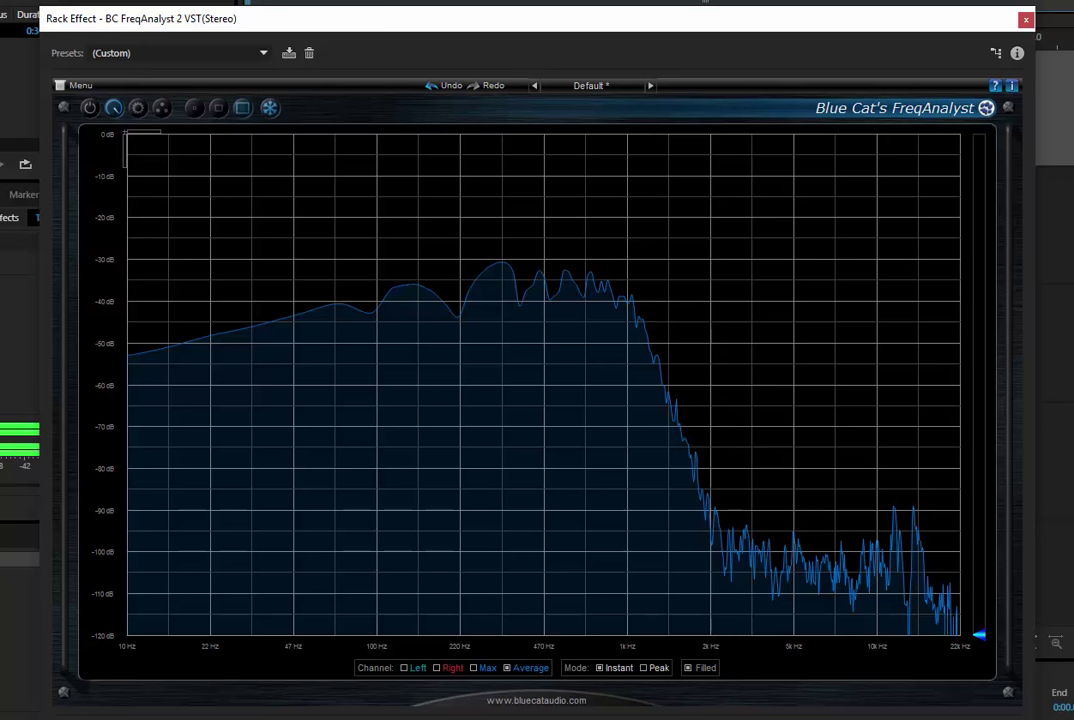
# Switch back to the Continuum Editor and set filter 4 to Single Filter
pyautogui.moveTo(583, 719)
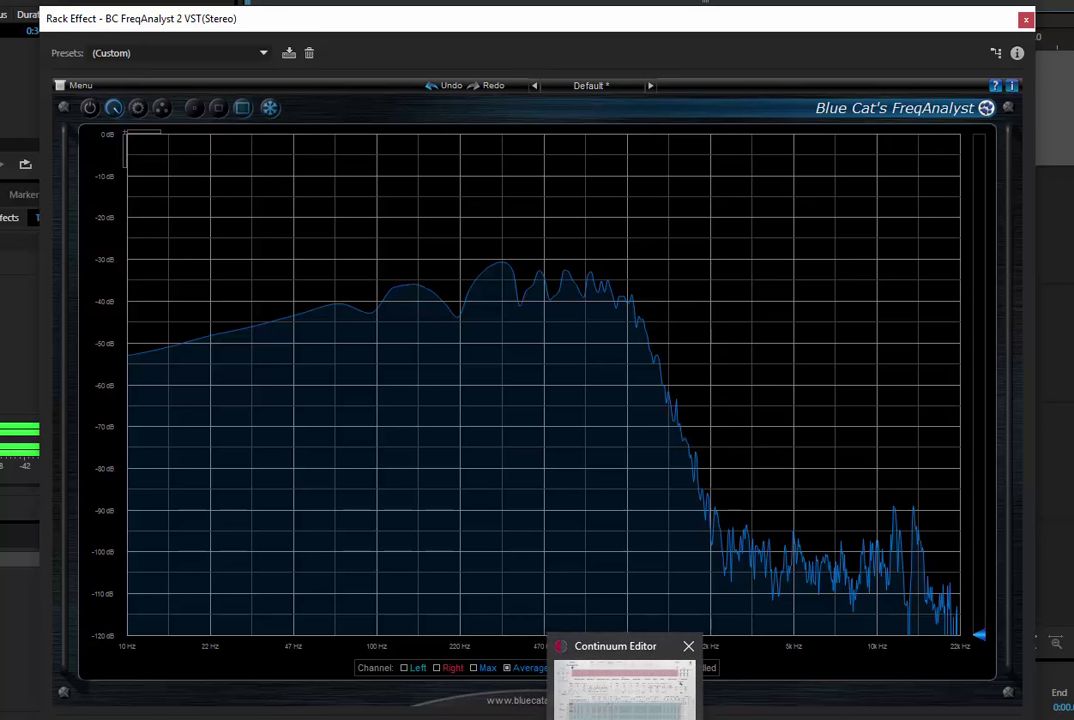
pyautogui.moveTo(625, 719)
pyautogui.click(625, 719)
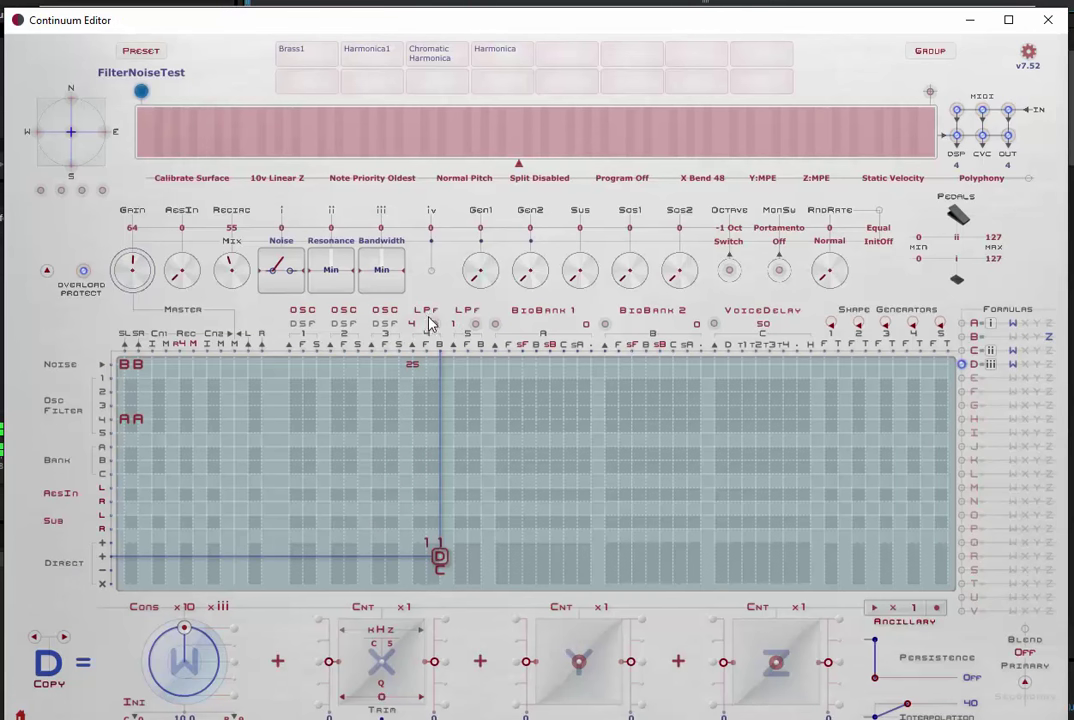
pyautogui.click(427, 313)
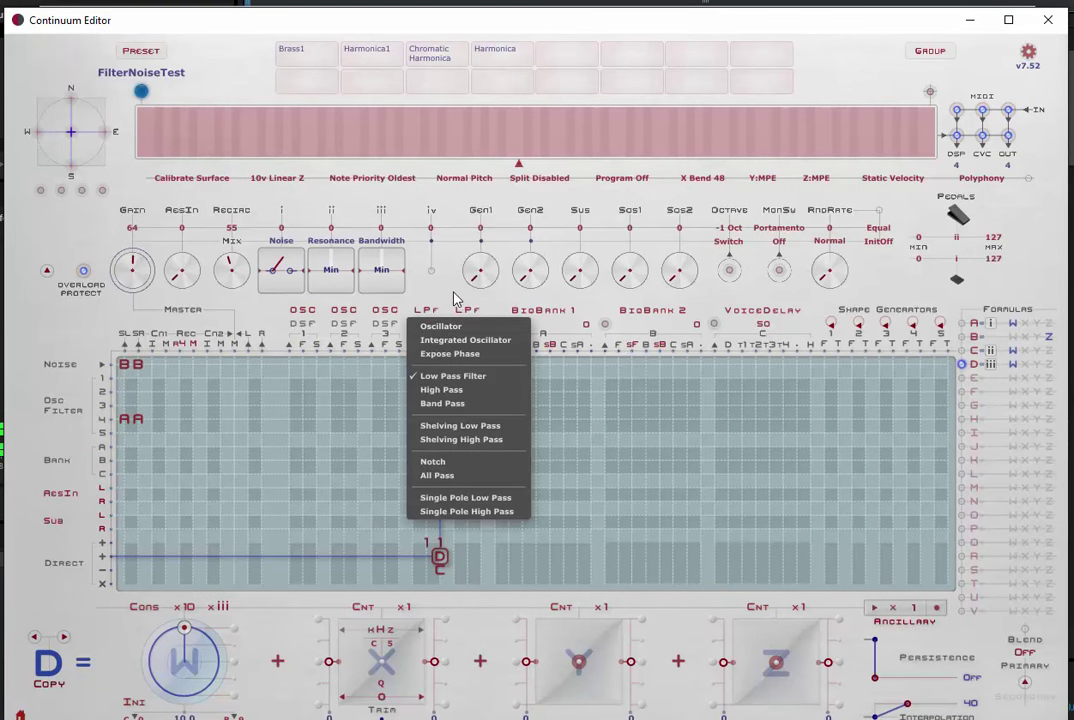
pyautogui.press('Escape')
pyautogui.click(413, 324)
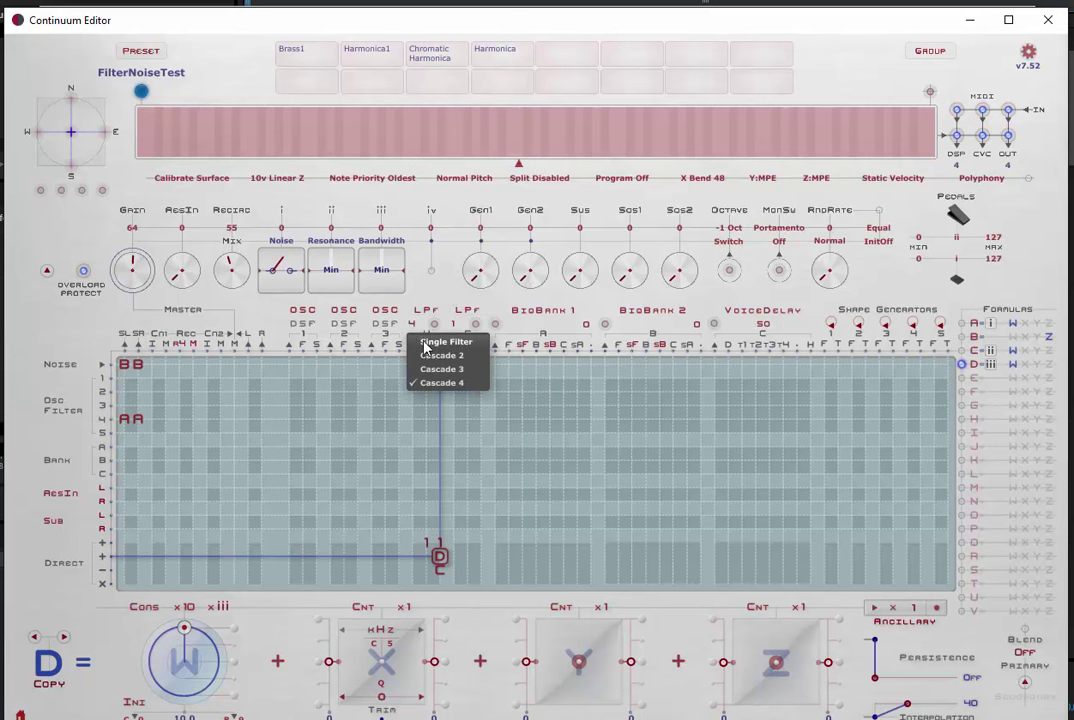
pyautogui.click(424, 343)
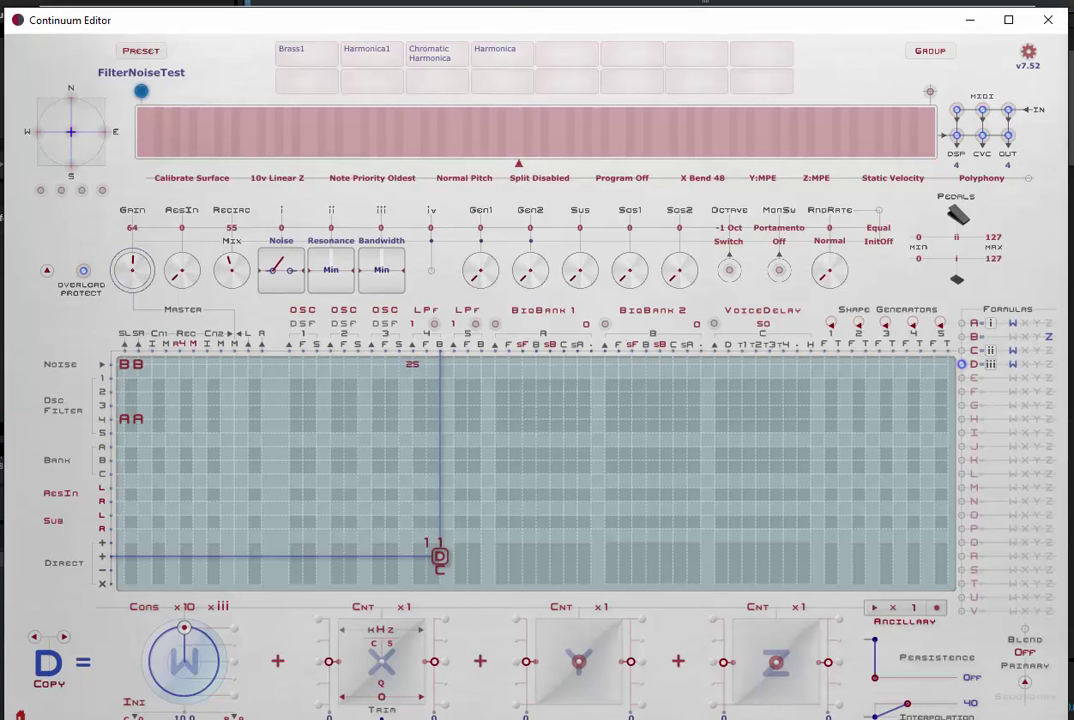
# Set filter 4's type to High Pass in the Continuum Editor, keeping it as a single filter
pyautogui.click(455, 650)
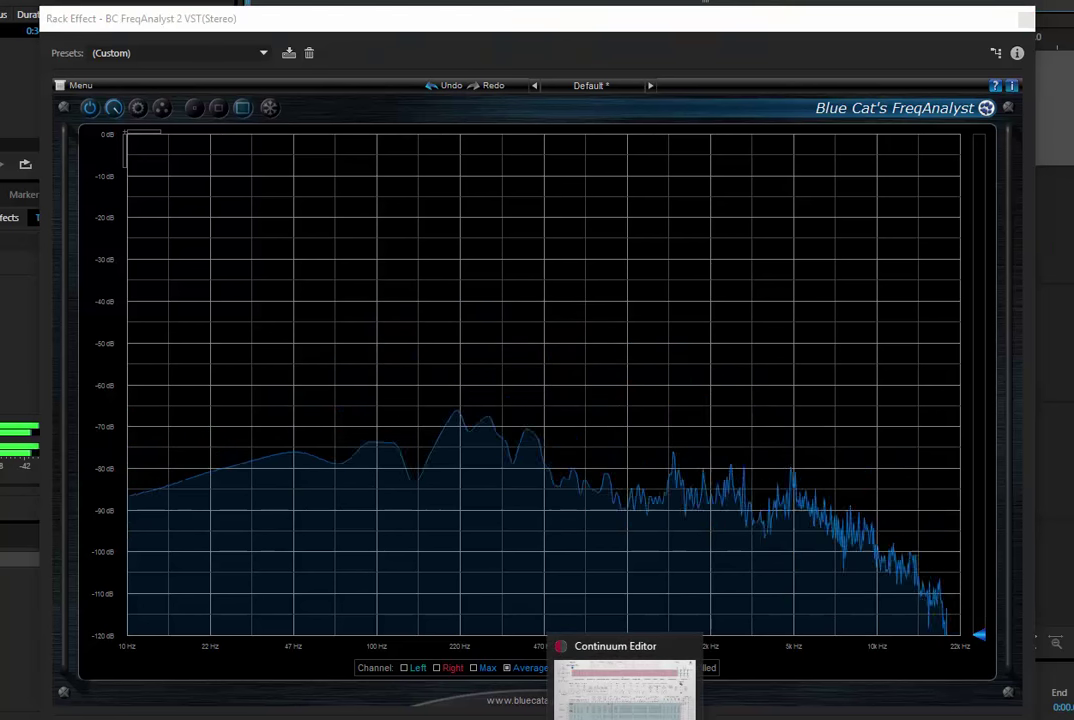
pyautogui.click(623, 700)
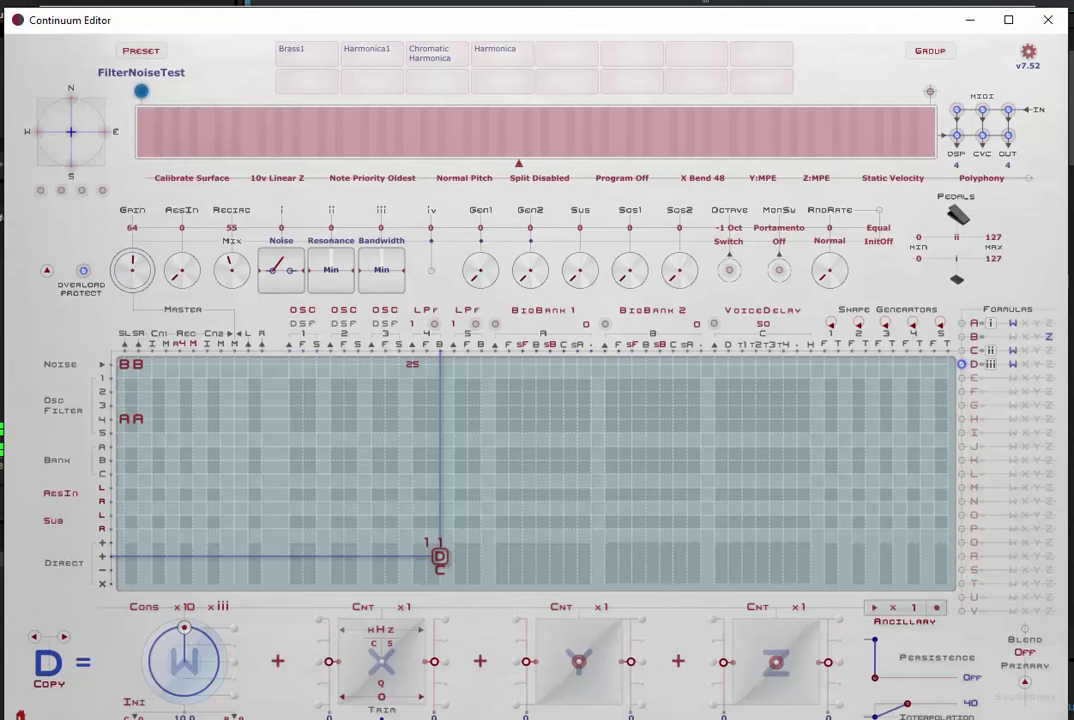
pyautogui.click(428, 315)
pyautogui.click(457, 390)
pyautogui.click(414, 327)
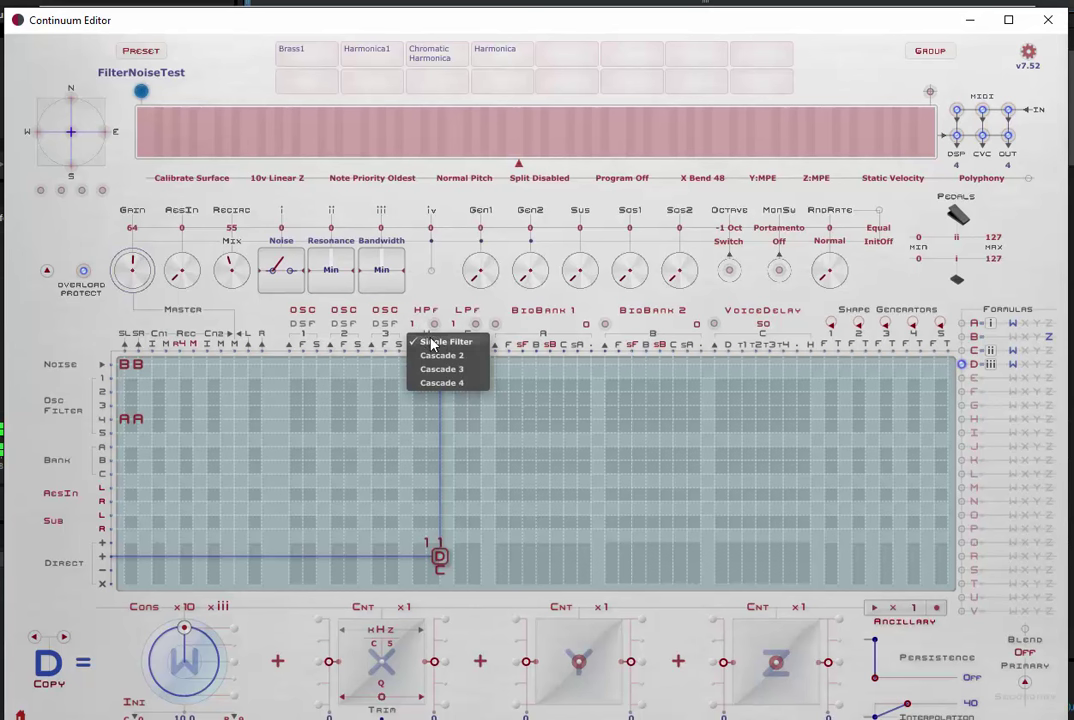
pyautogui.click(472, 352)
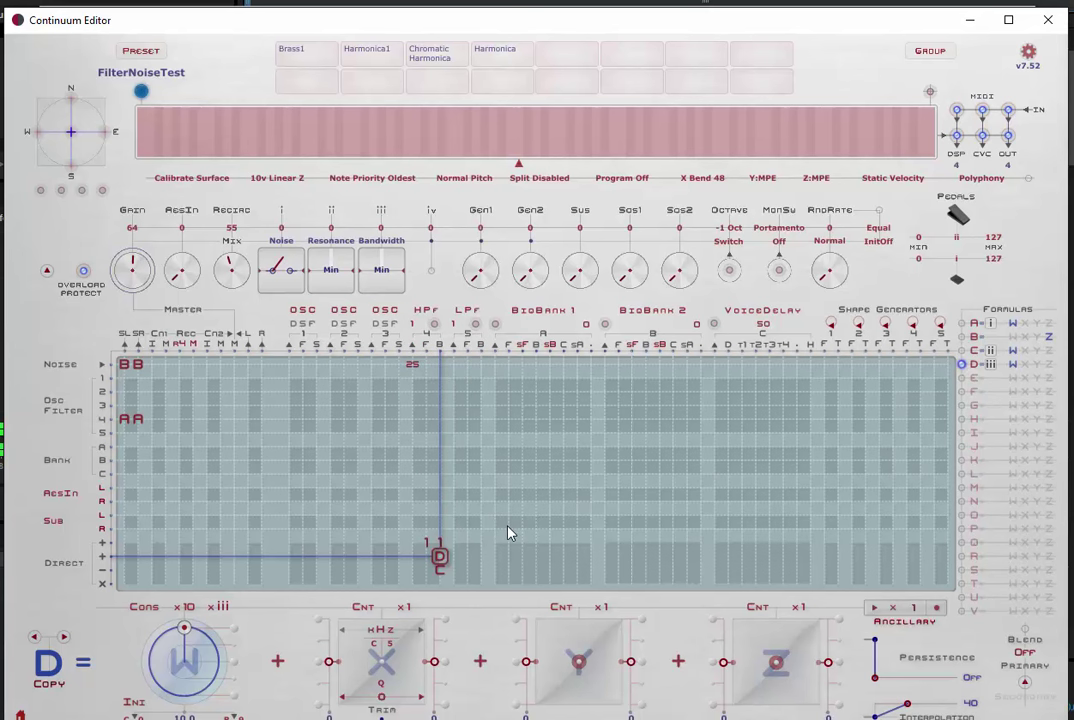
# View the single high-pass spectrum in Blue Cat's FreqAnalyst, and set filter 4 to Cascade 4 in the Continuum Editor
pyautogui.hotkey('alt', 'Tab')
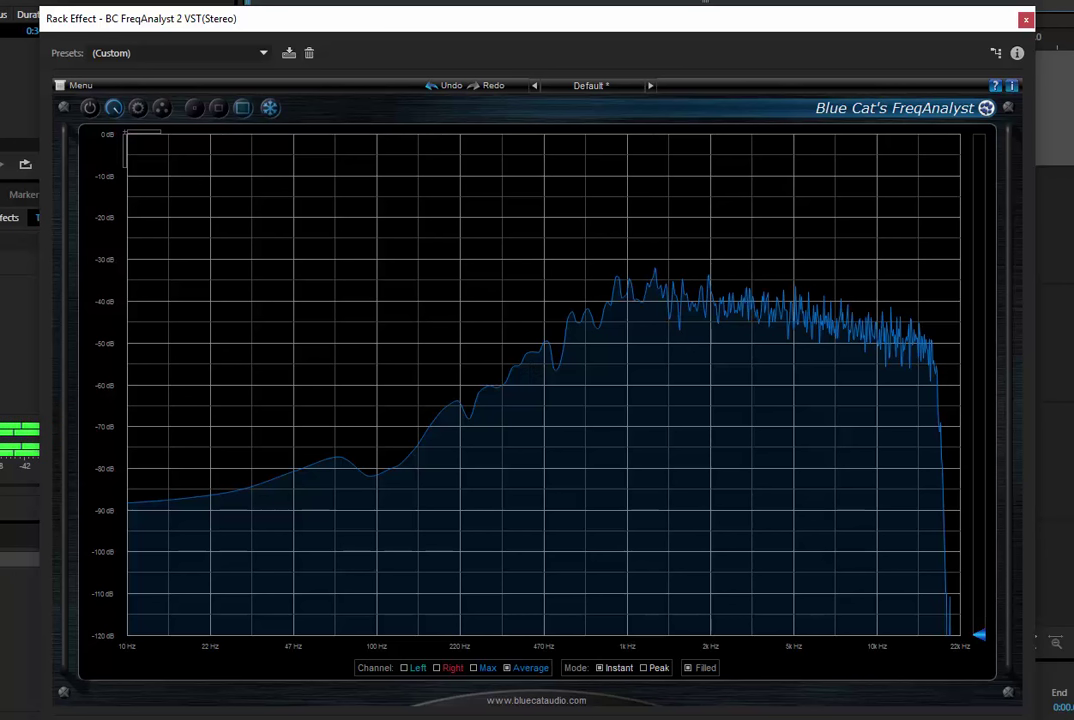
pyautogui.hotkey('alt', 'Tab')
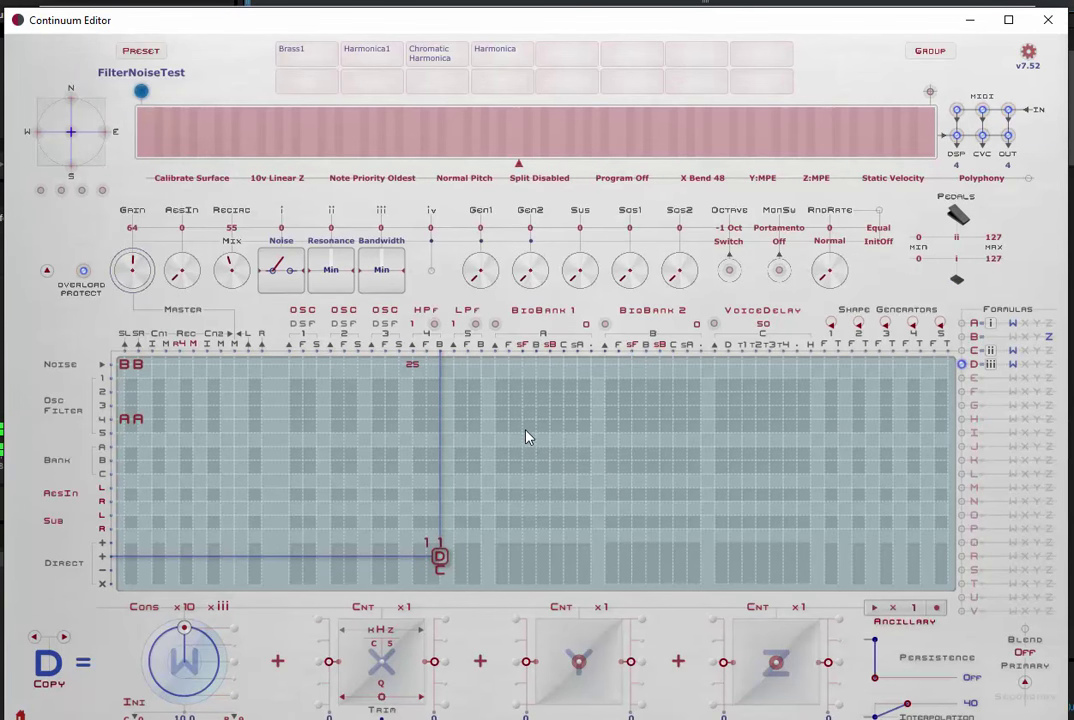
pyautogui.click(416, 330)
pyautogui.click(446, 382)
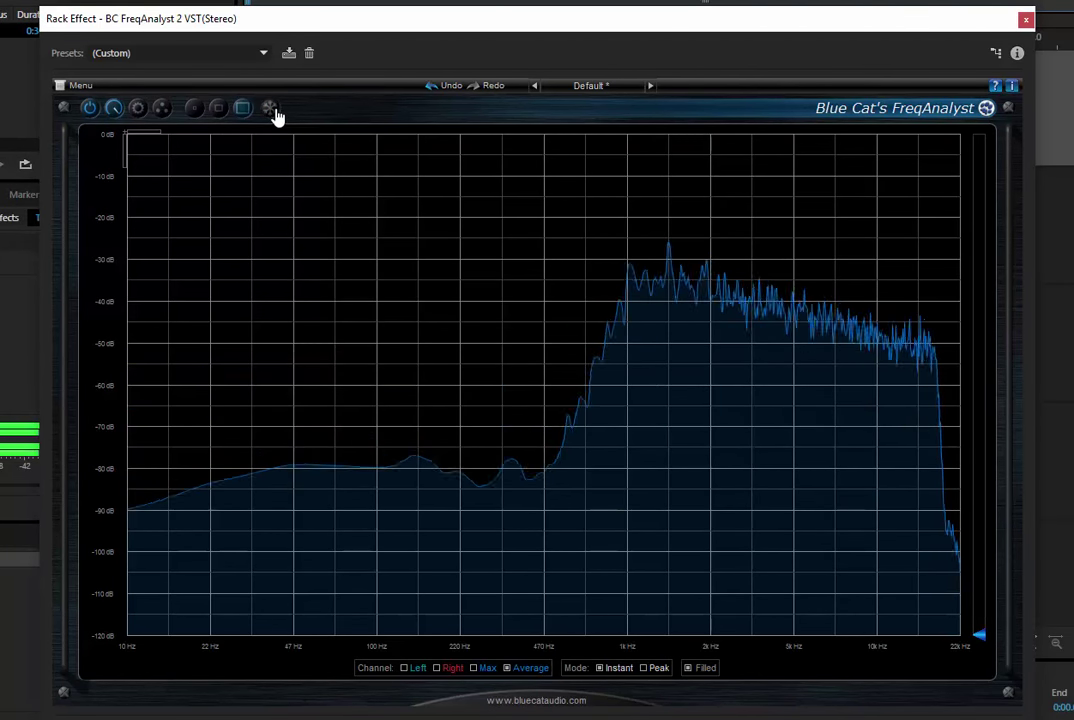
# Freeze the Cascade 4 high-pass spectrum in Blue Cat's FreqAnalyst, and return filter 4 to Single Filter in the Continuum Editor
pyautogui.click(275, 110)
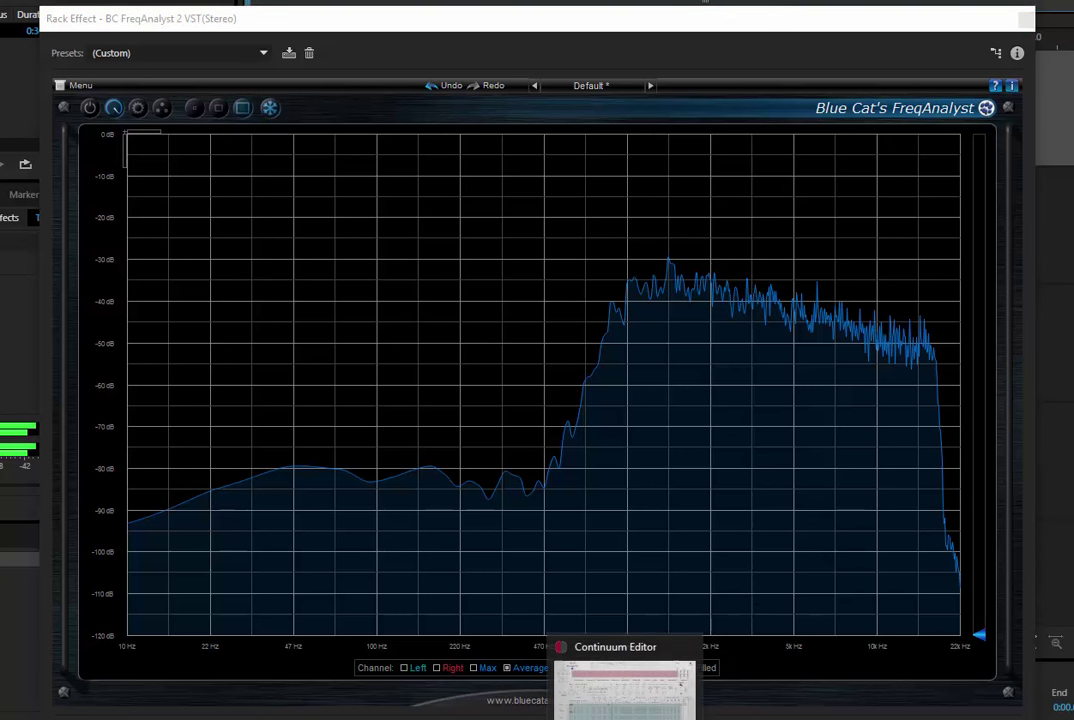
pyautogui.click(620, 690)
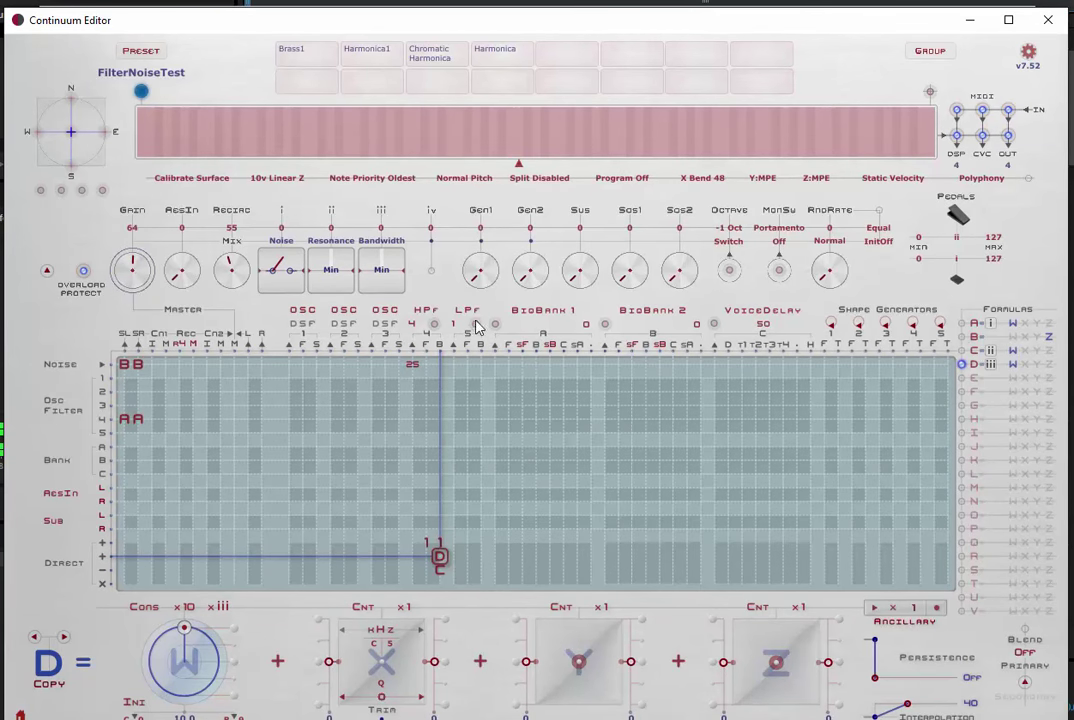
pyautogui.click(419, 343)
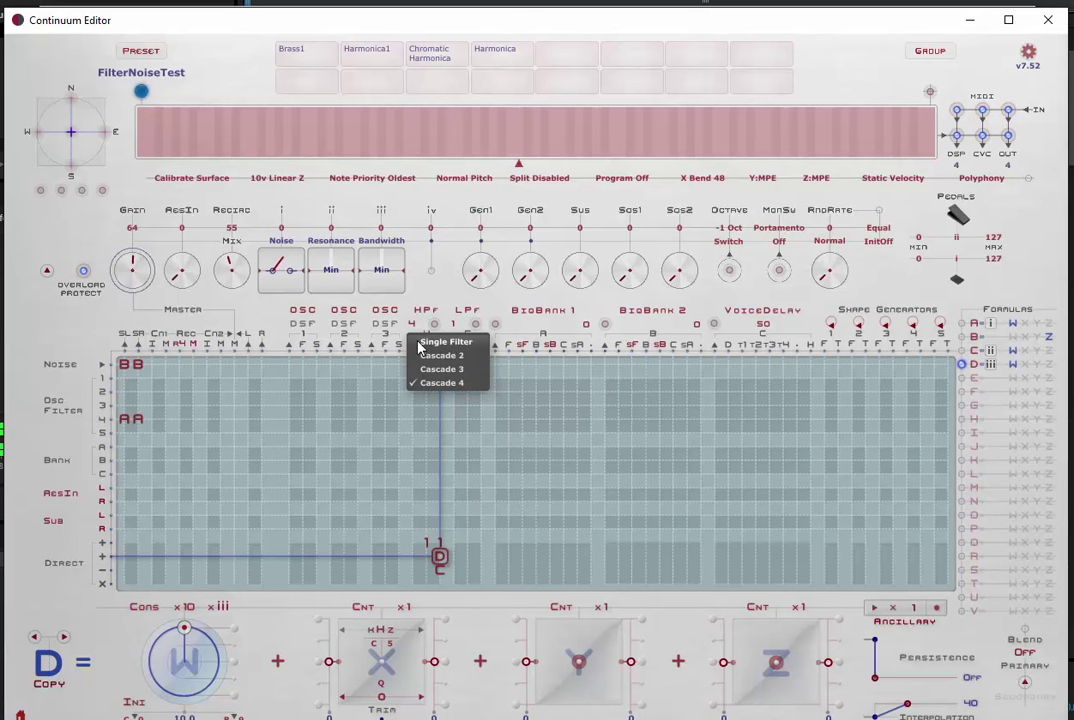
pyautogui.click(420, 343)
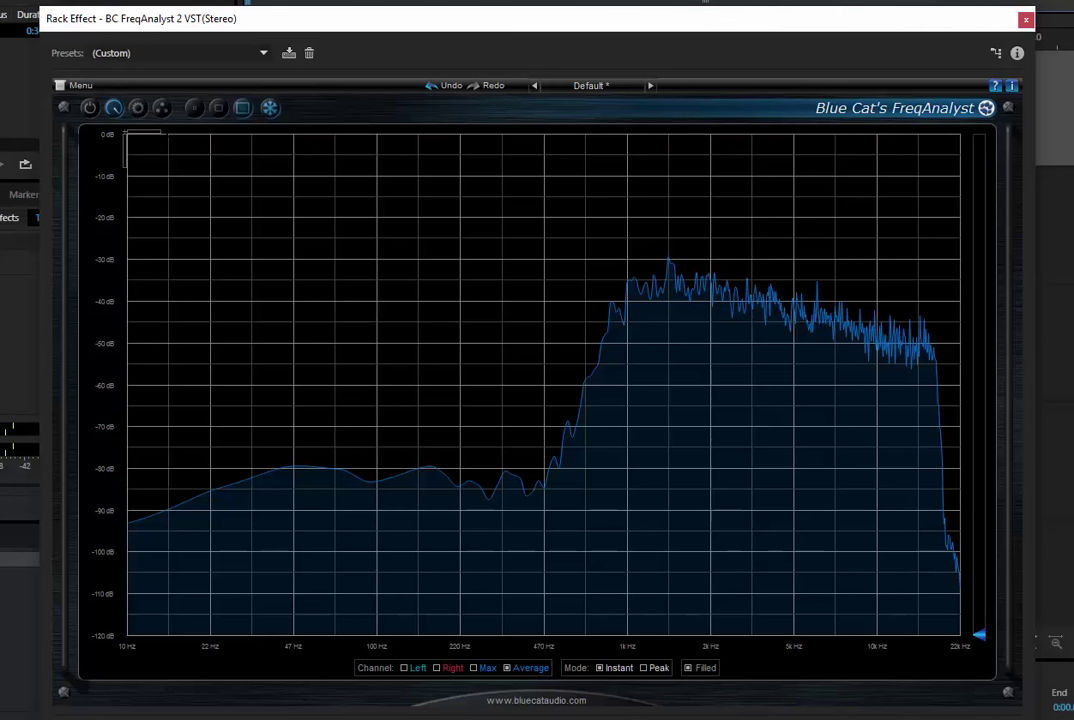
# Capture a fresh single high-pass spectrum in Blue Cat's FreqAnalyst, and change filter 4's type to Band Pass in the Continuum Editor
pyautogui.click(269, 110)
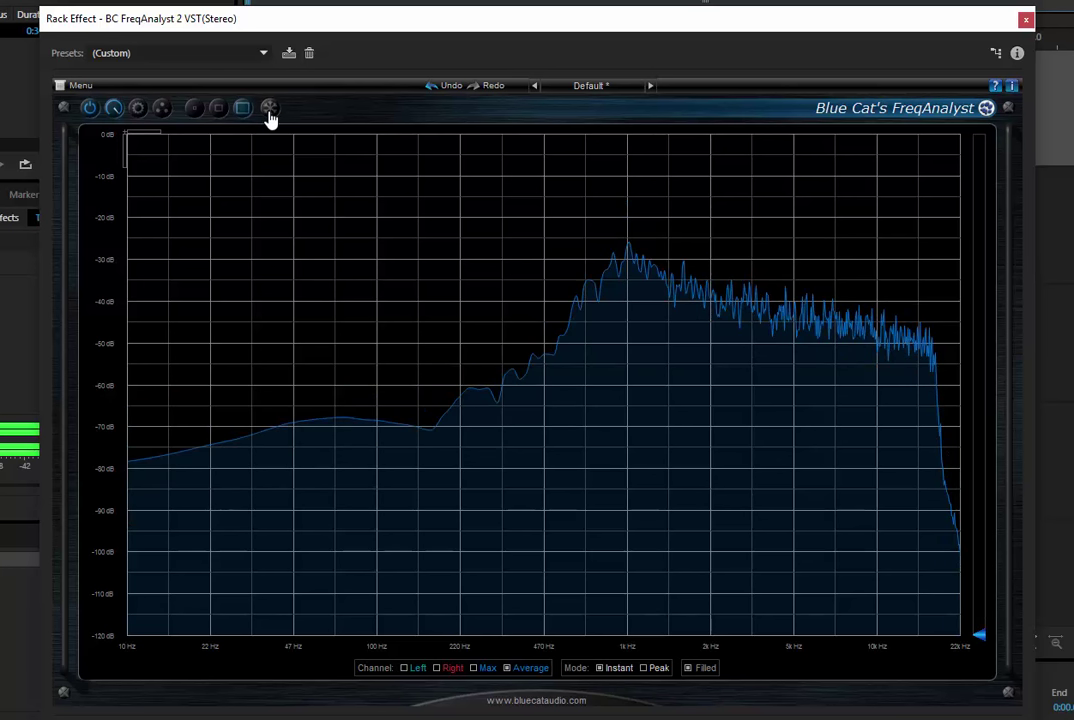
pyautogui.click(269, 110)
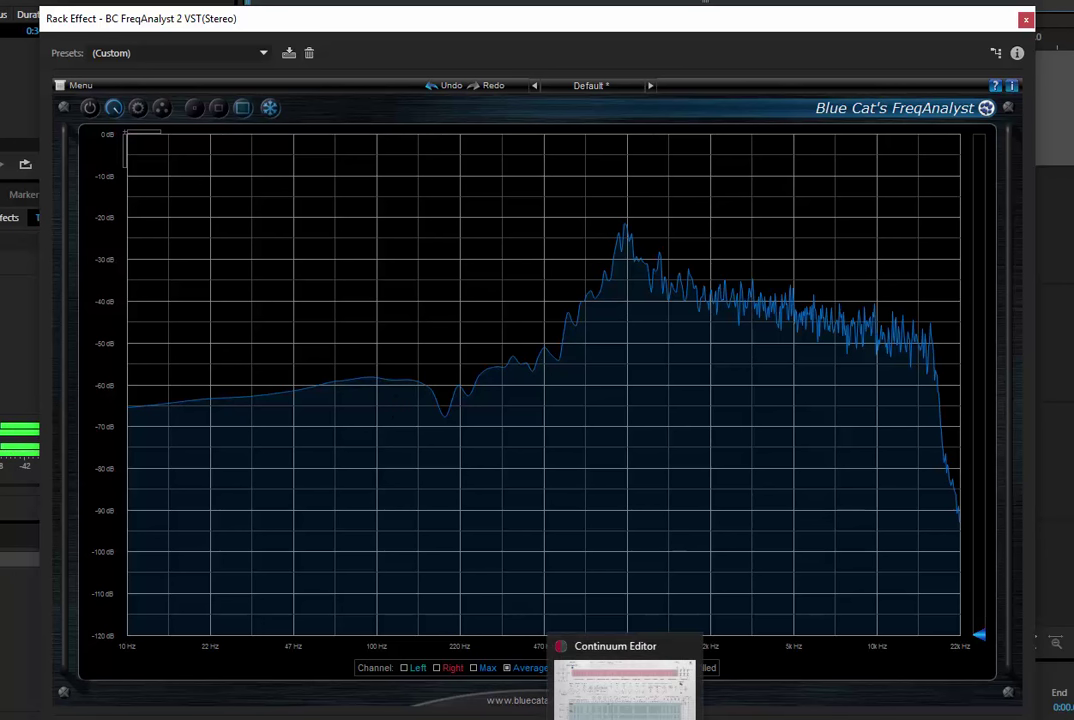
pyautogui.click(623, 690)
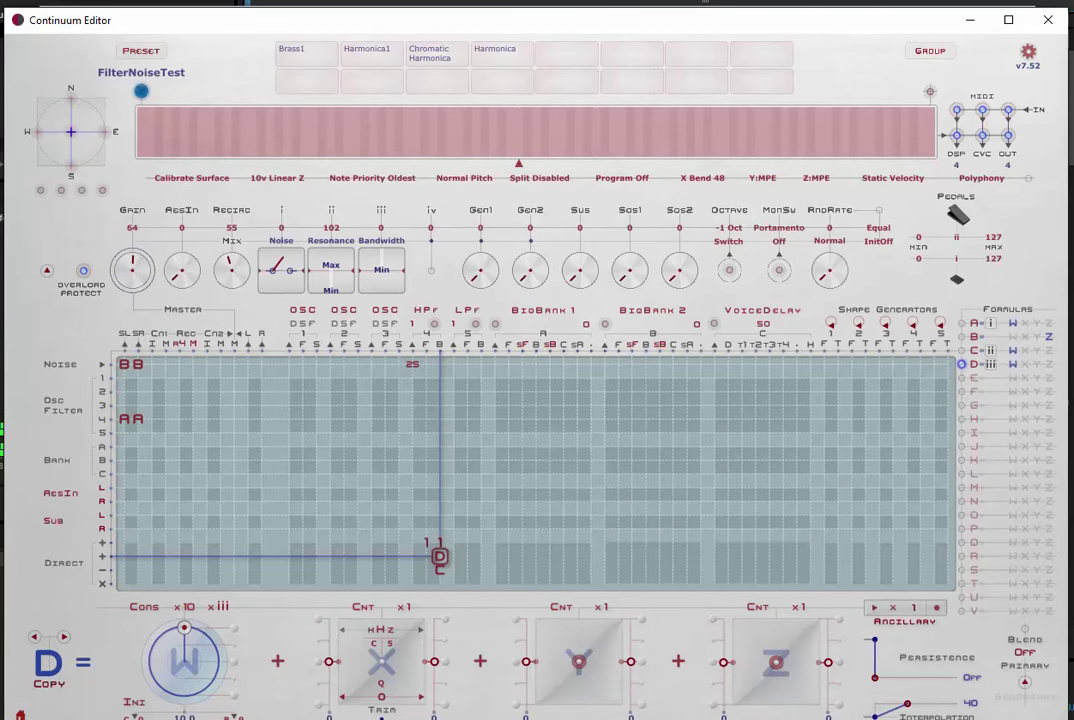
pyautogui.click(426, 311)
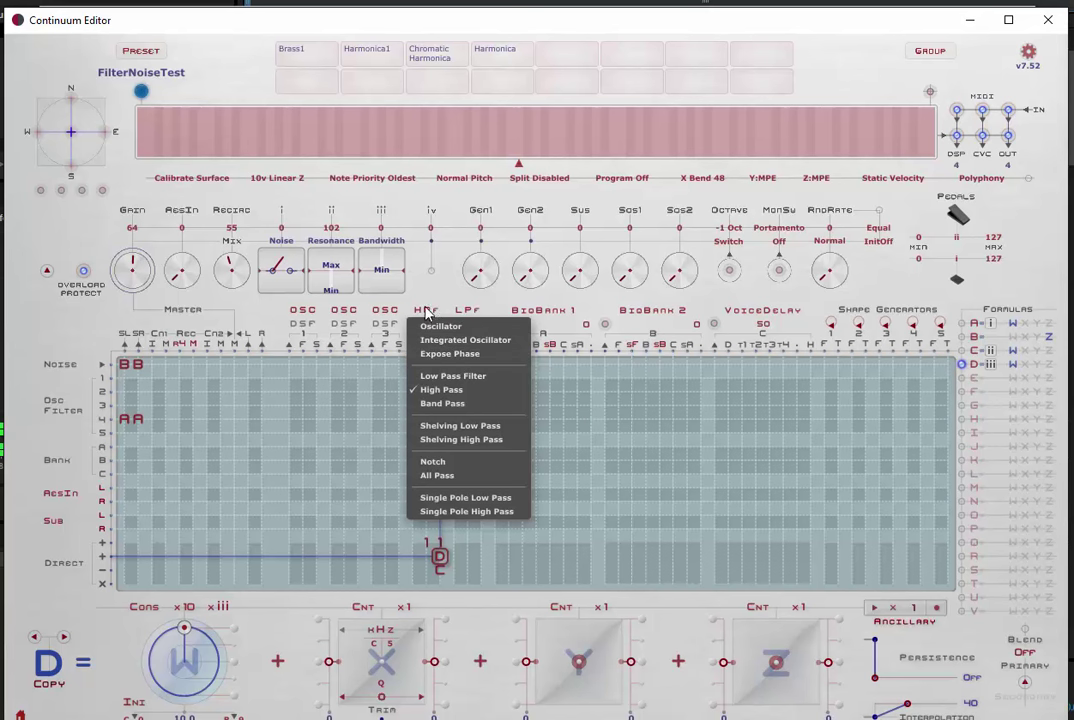
pyautogui.click(455, 403)
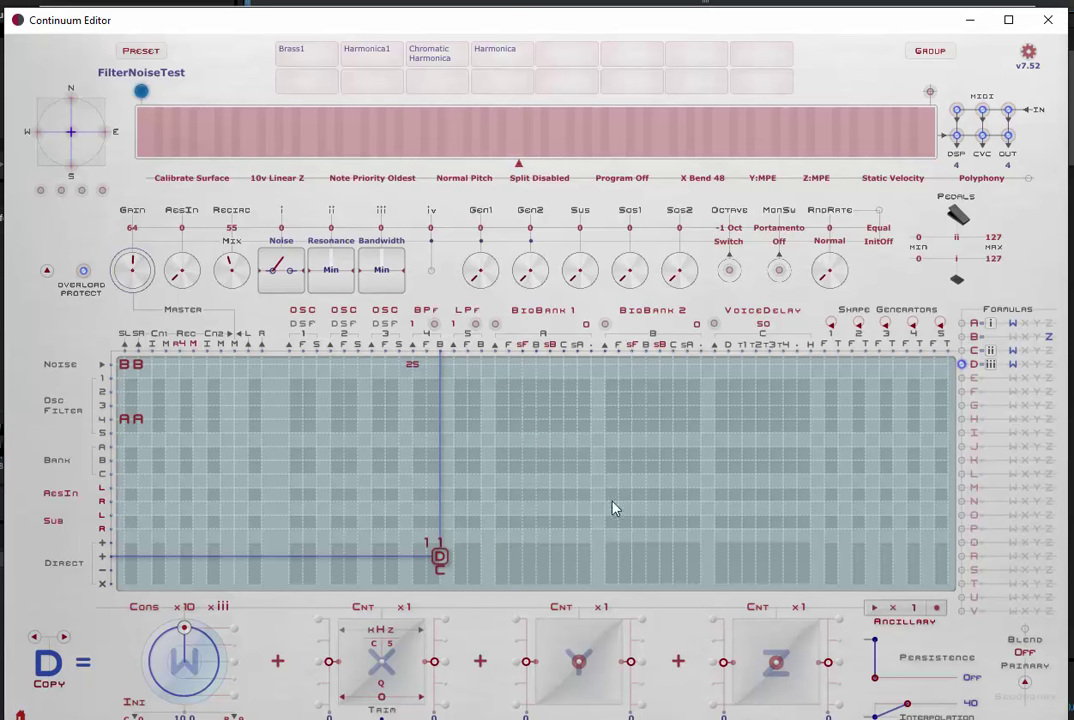
# Switch to Blue Cat's FreqAnalyst, freeze a fresh spectrum of the single band-pass filter to examine it, and release the freeze
pyautogui.hotkey('alt', 'Tab')
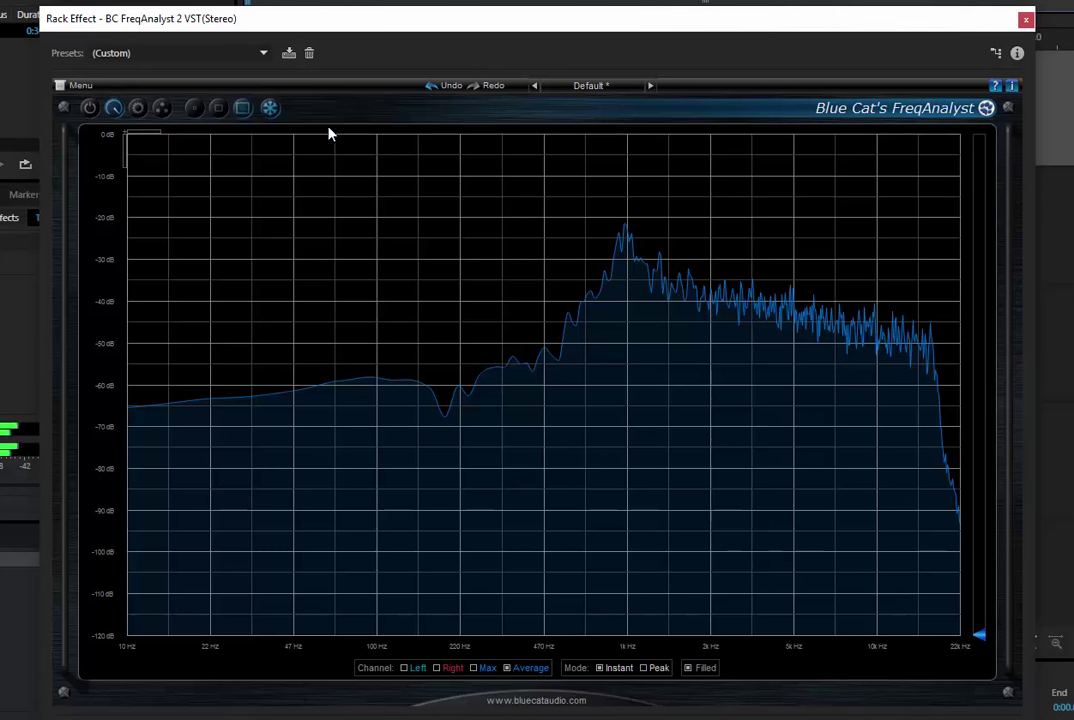
pyautogui.click(269, 107)
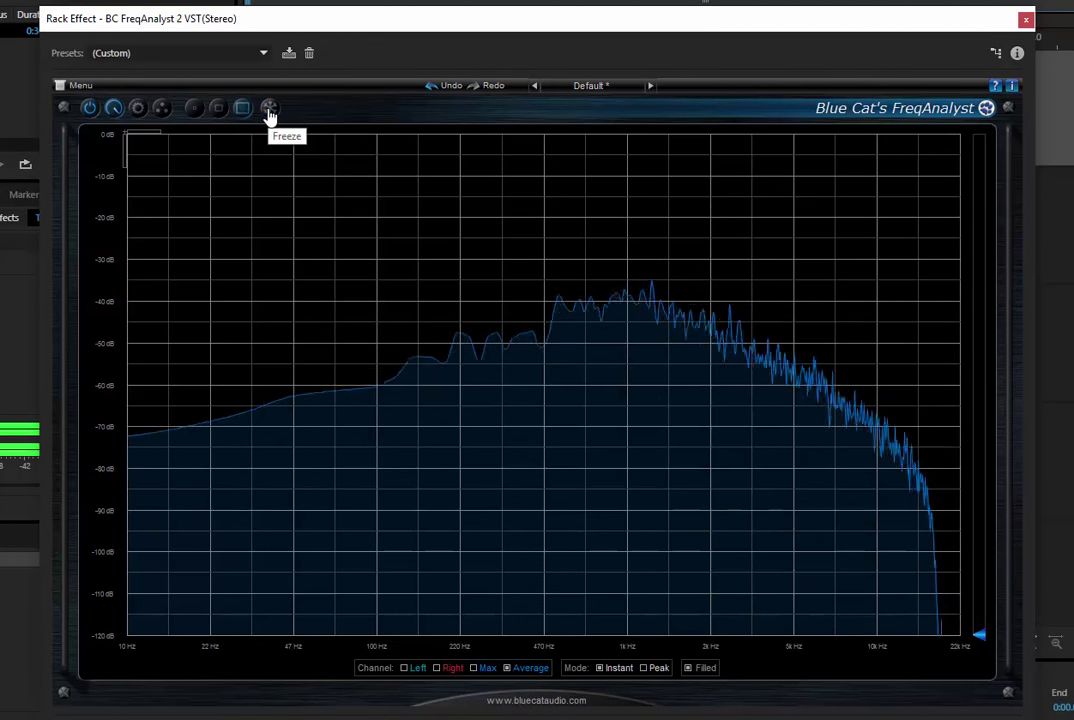
pyautogui.click(269, 109)
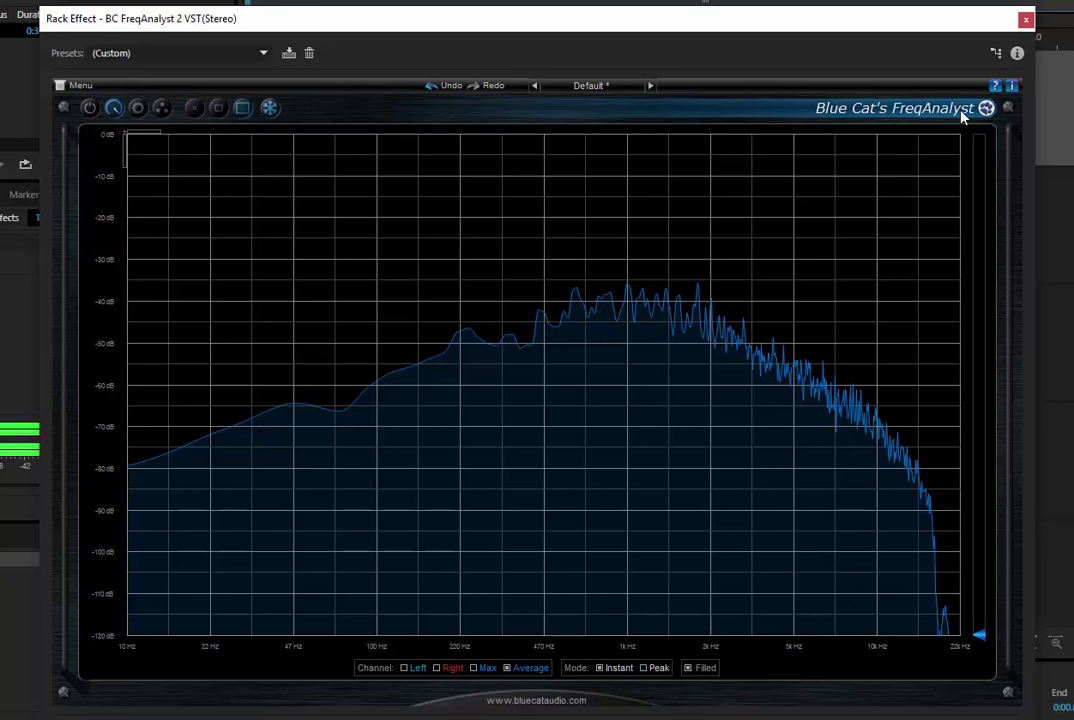
pyautogui.click(272, 110)
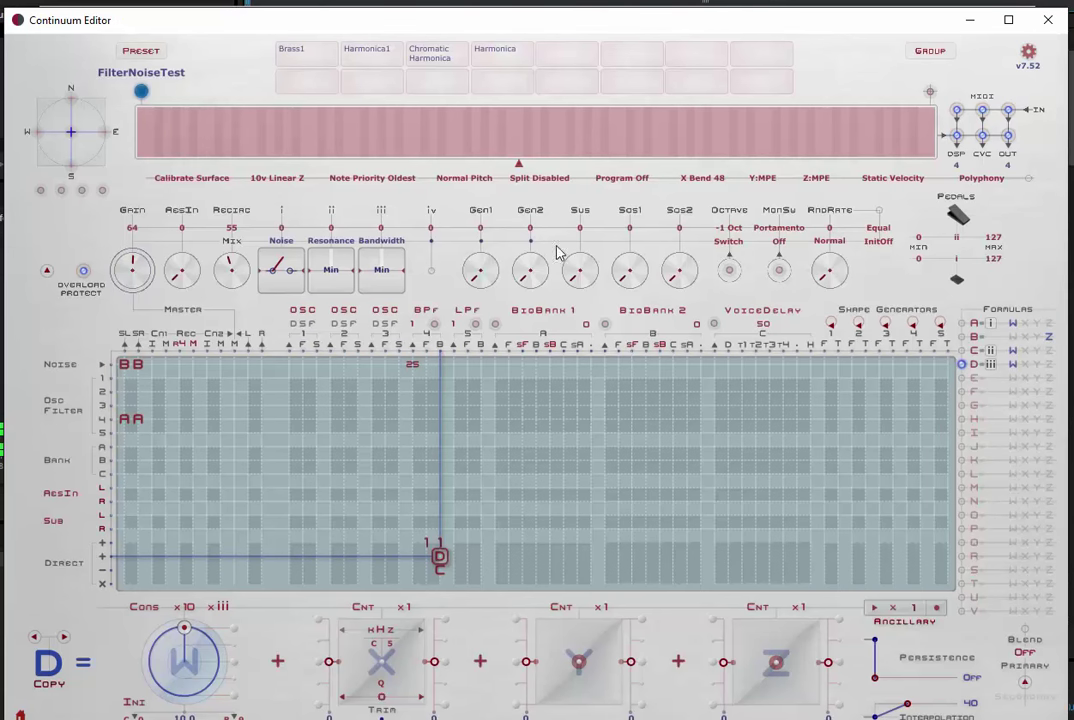
# Set band-pass filter 4 to Cascade 4 in the Continuum Editor and switch to Blue Cat's FreqAnalyst
pyautogui.click(412, 324)
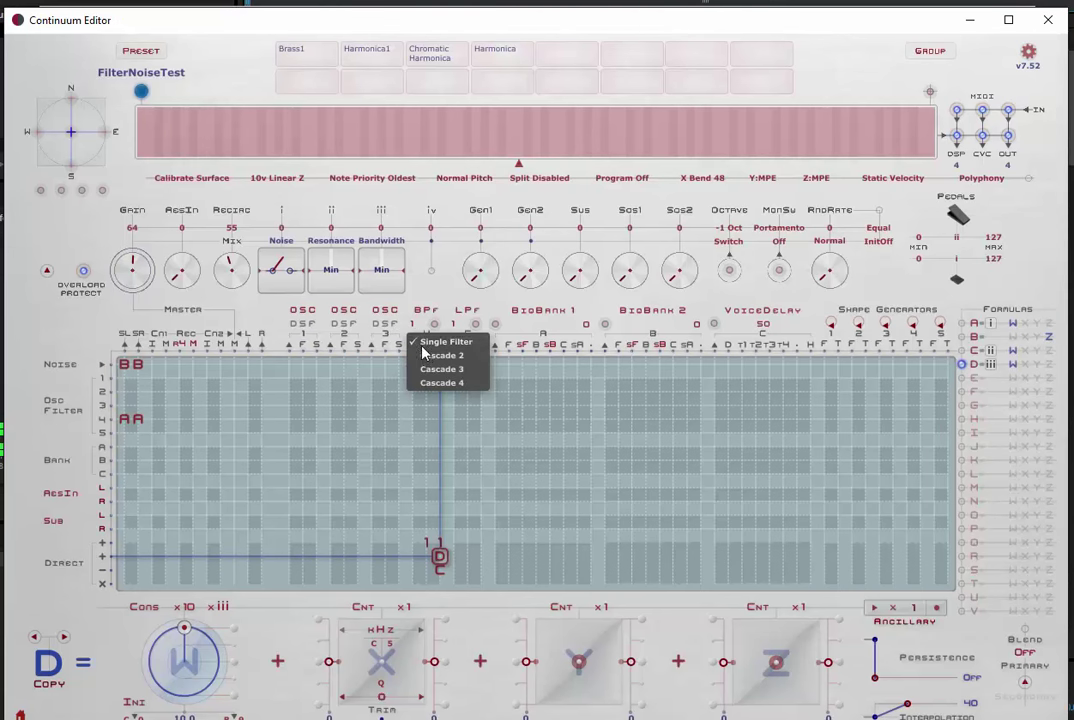
pyautogui.click(442, 383)
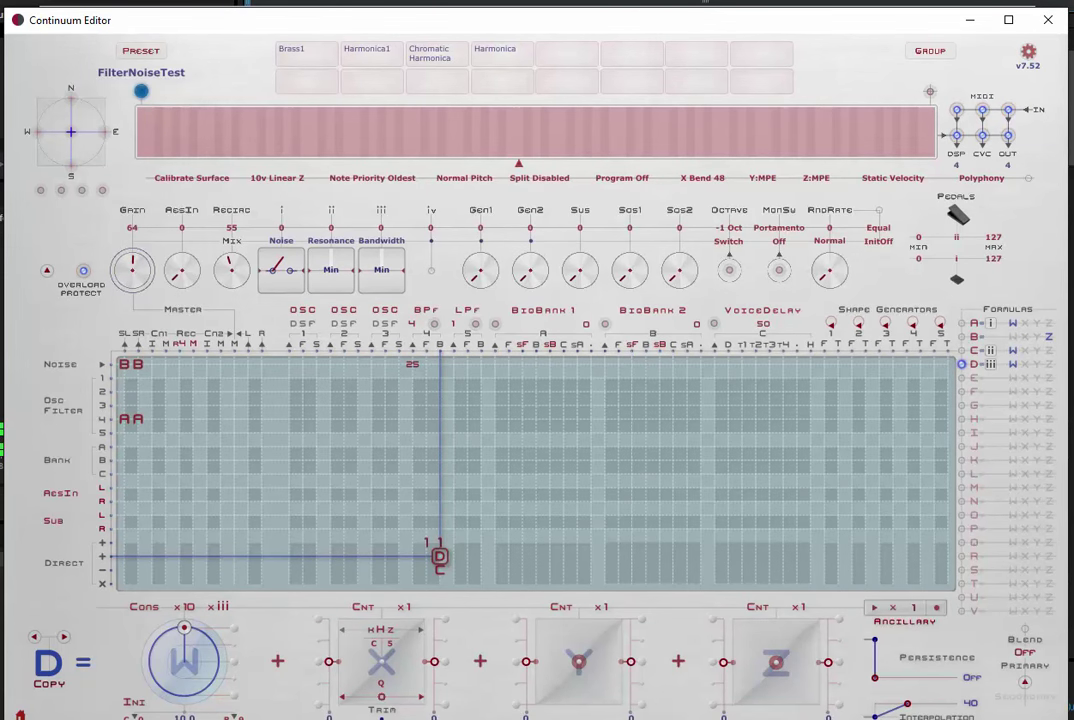
pyautogui.moveTo(625, 719)
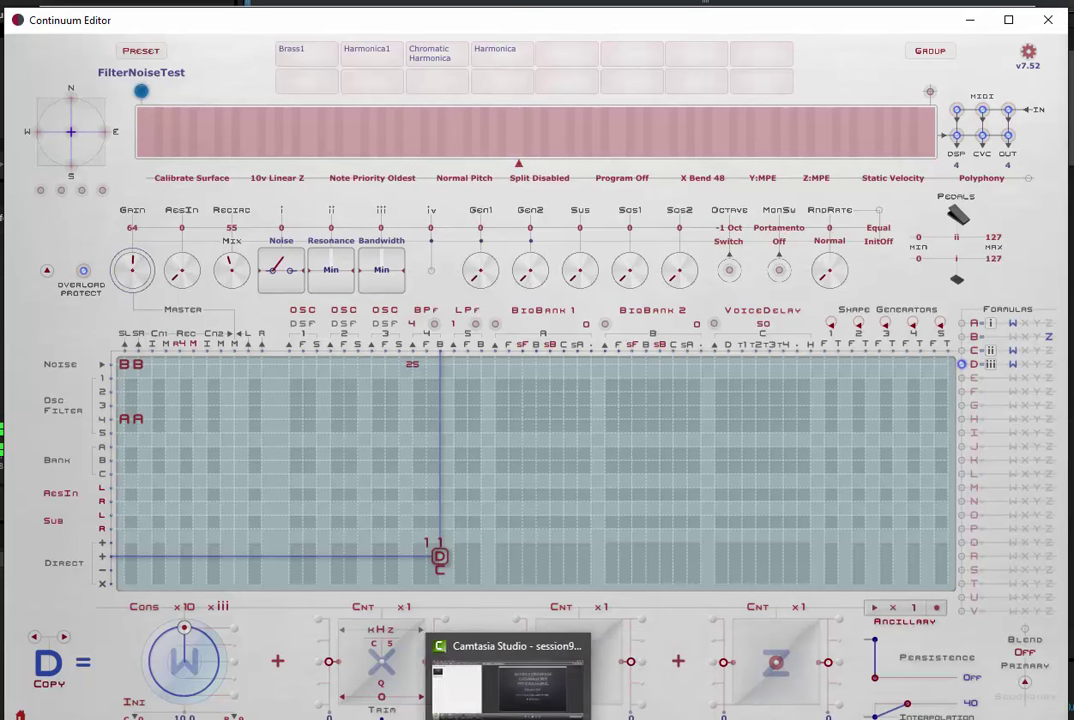
pyautogui.click(480, 719)
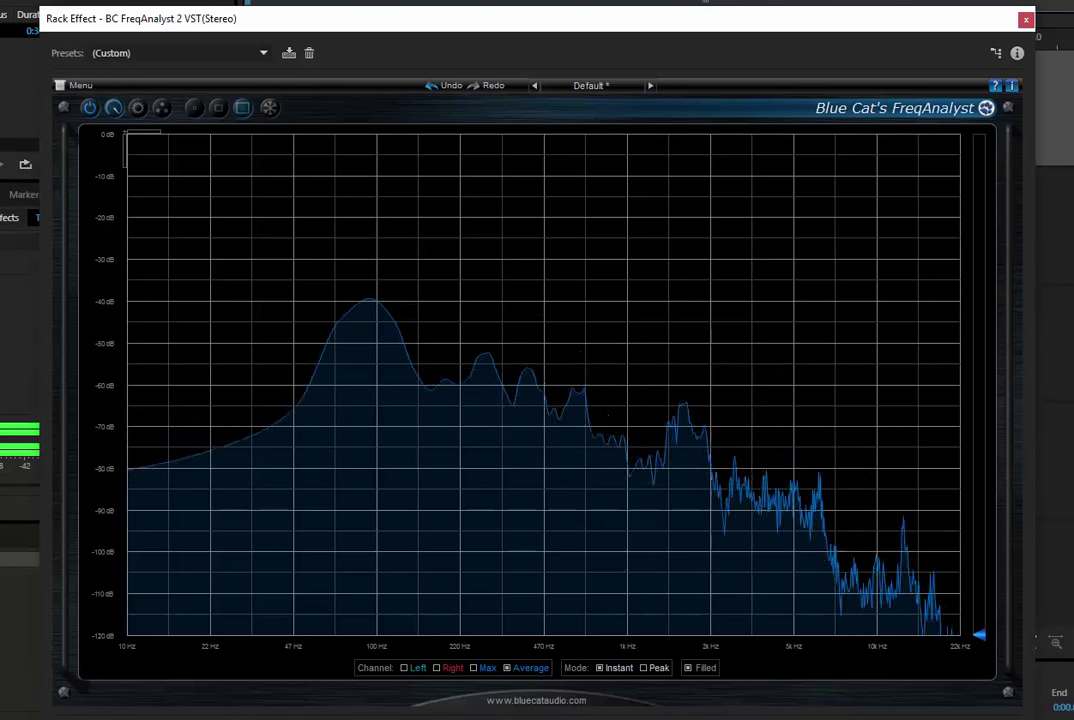
# Freeze the Cascade 4 band-pass spectrum, refresh and freeze it again to compare its peak and slopes, and resume the live display
pyautogui.click(269, 107)
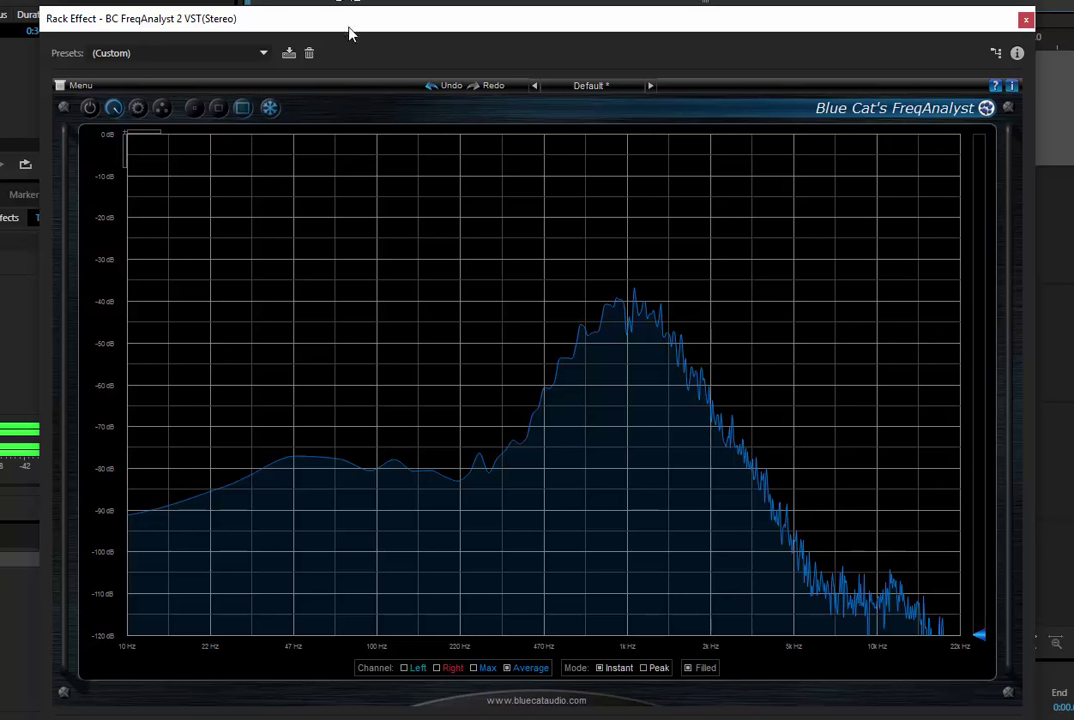
pyautogui.click(270, 108)
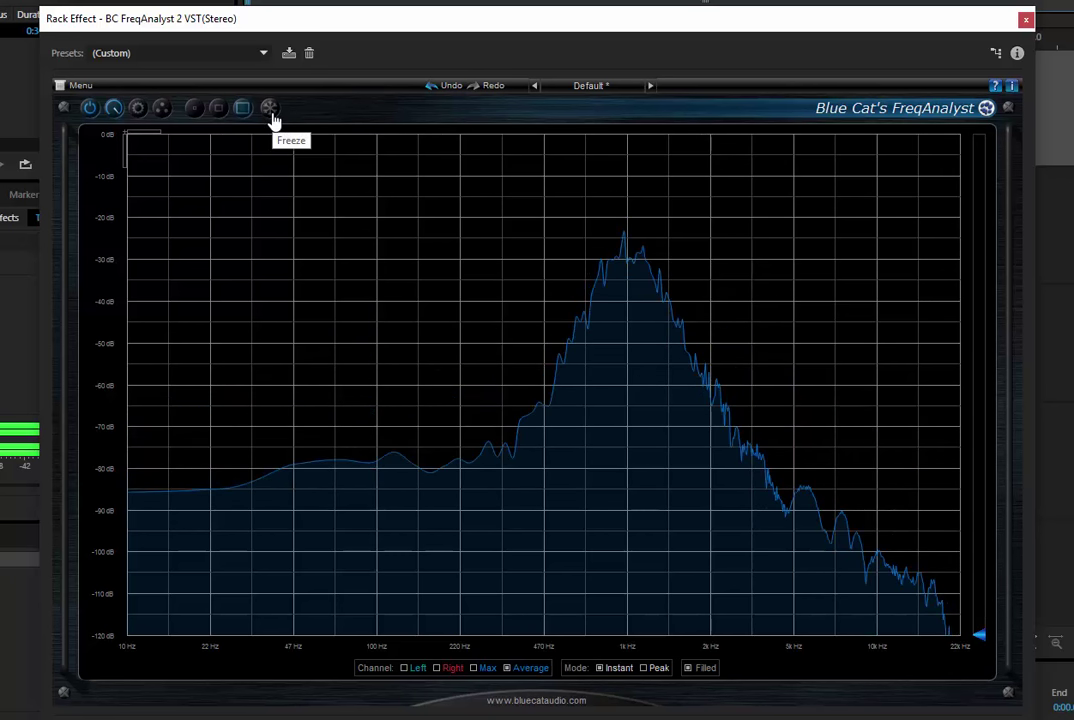
pyautogui.click(272, 116)
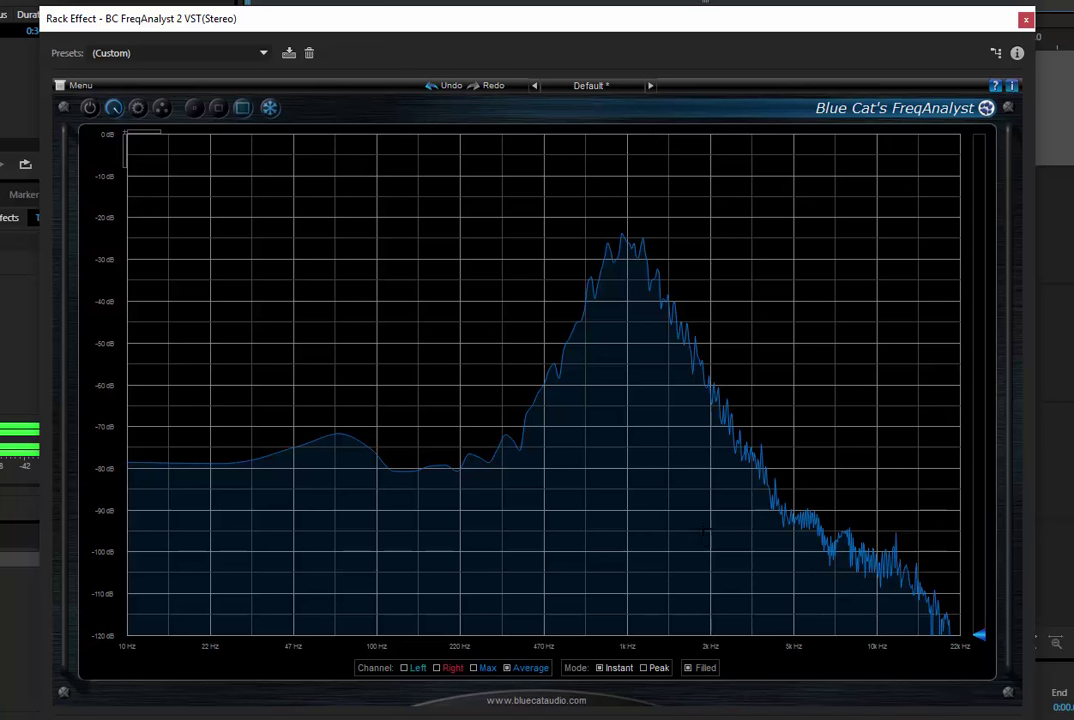
pyautogui.click(270, 116)
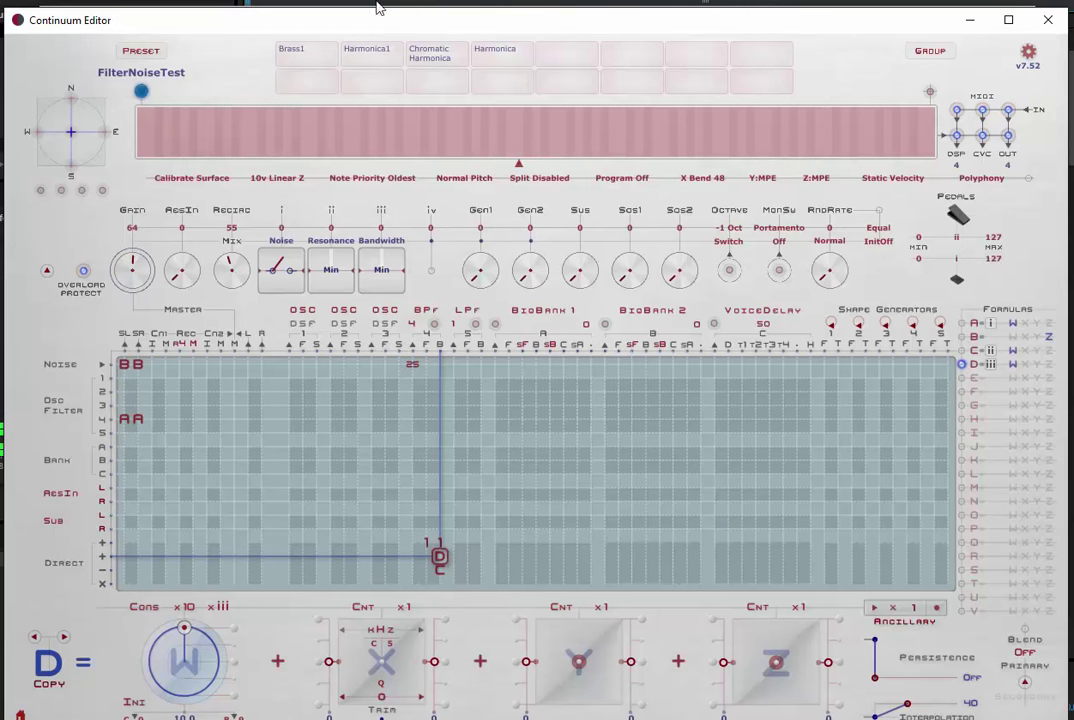
# Change filter 4's type to Shelving Low Pass in the Continuum Editor and set it to Single Filter
pyautogui.click(450, 311)
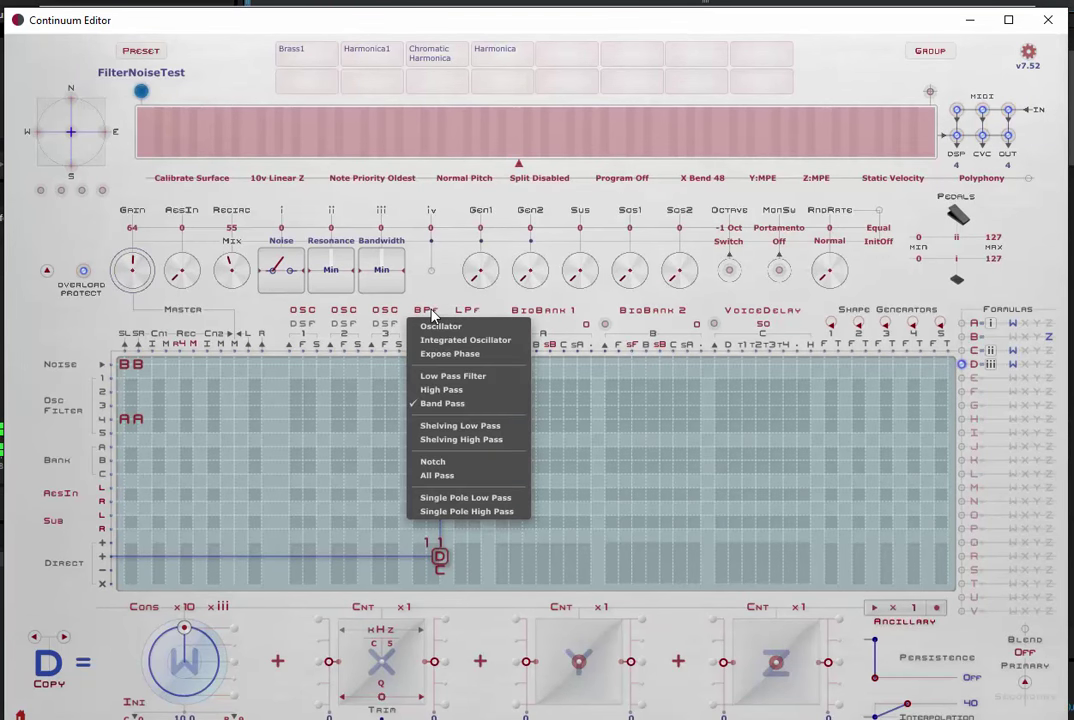
pyautogui.click(471, 427)
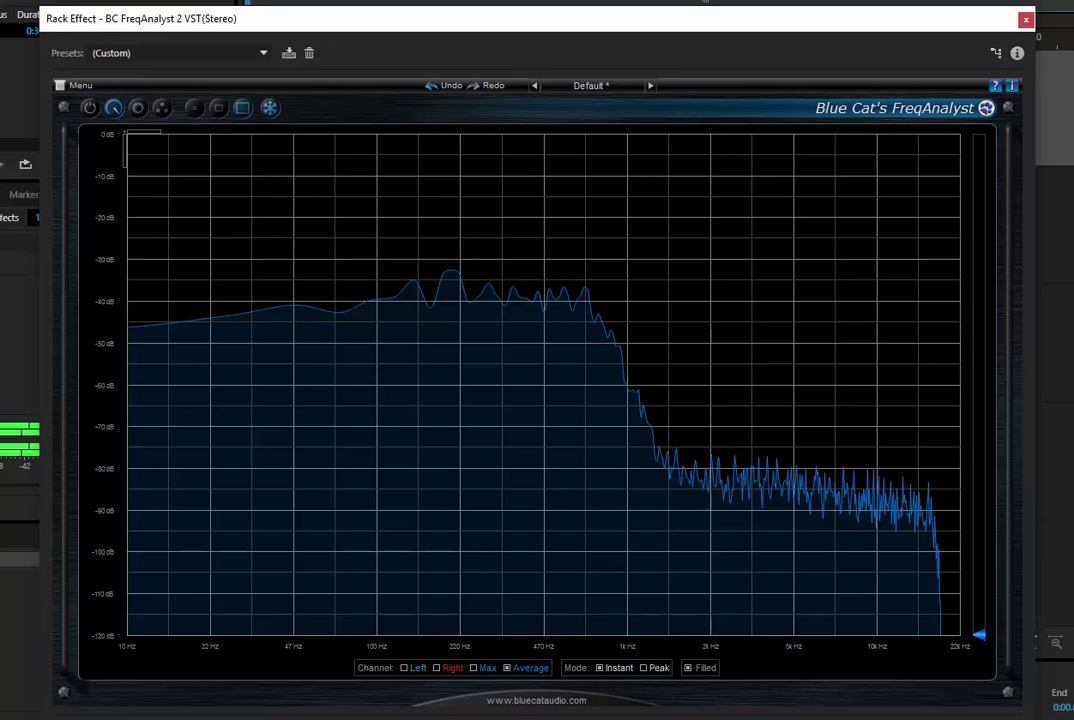
pyautogui.hotkey('alt', 'Tab')
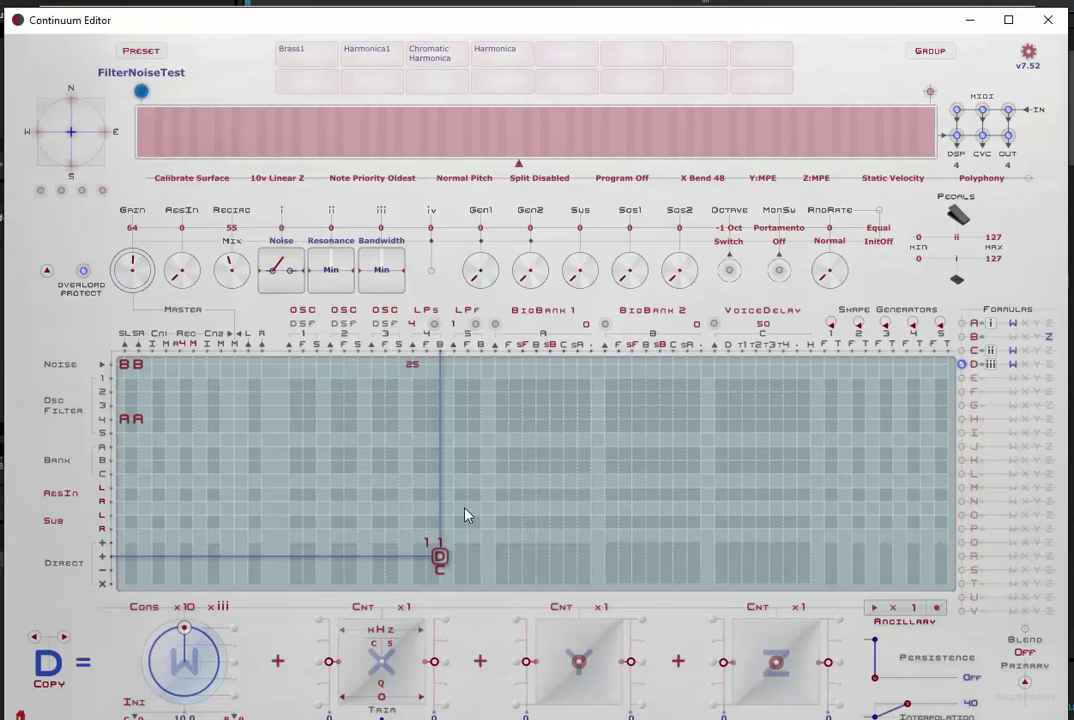
pyautogui.click(411, 324)
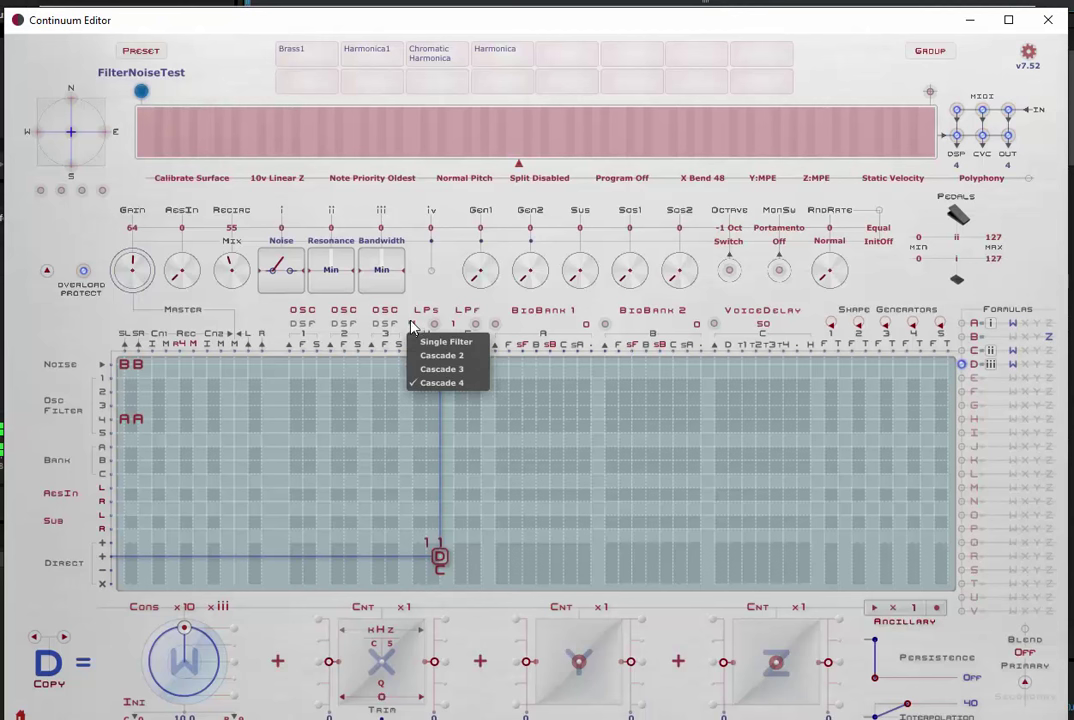
pyautogui.click(430, 342)
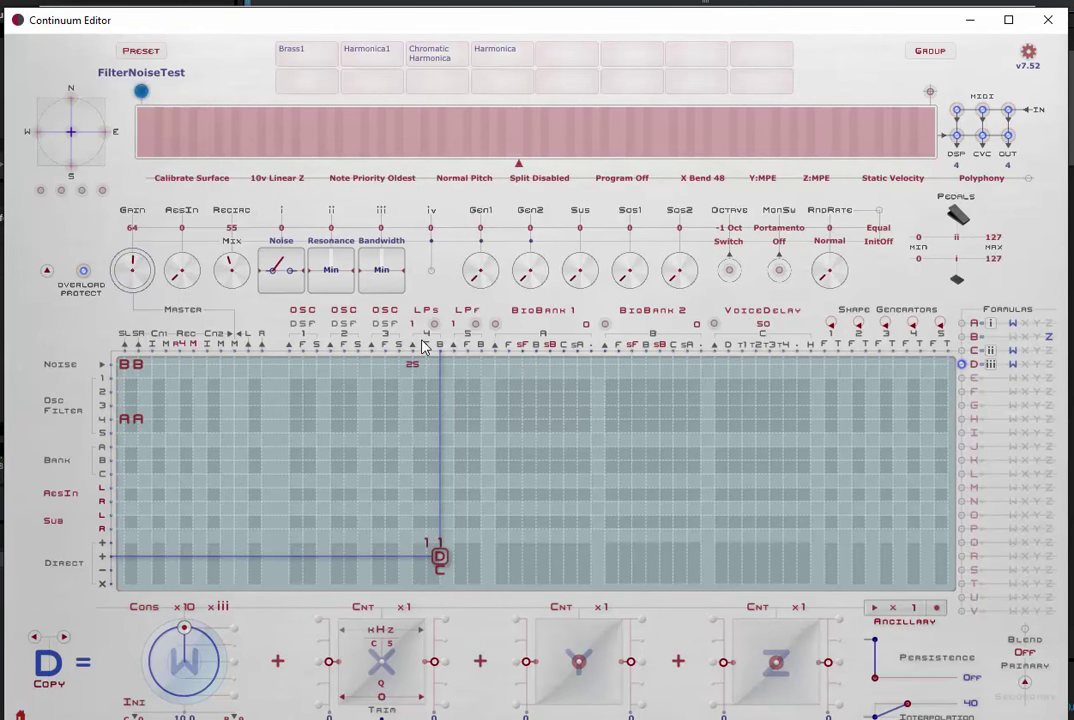
# Switch to Blue Cat's FreqAnalyst and refresh the frozen display to examine the single shelving low-pass spectrum
pyautogui.hotkey('alt', 'Tab')
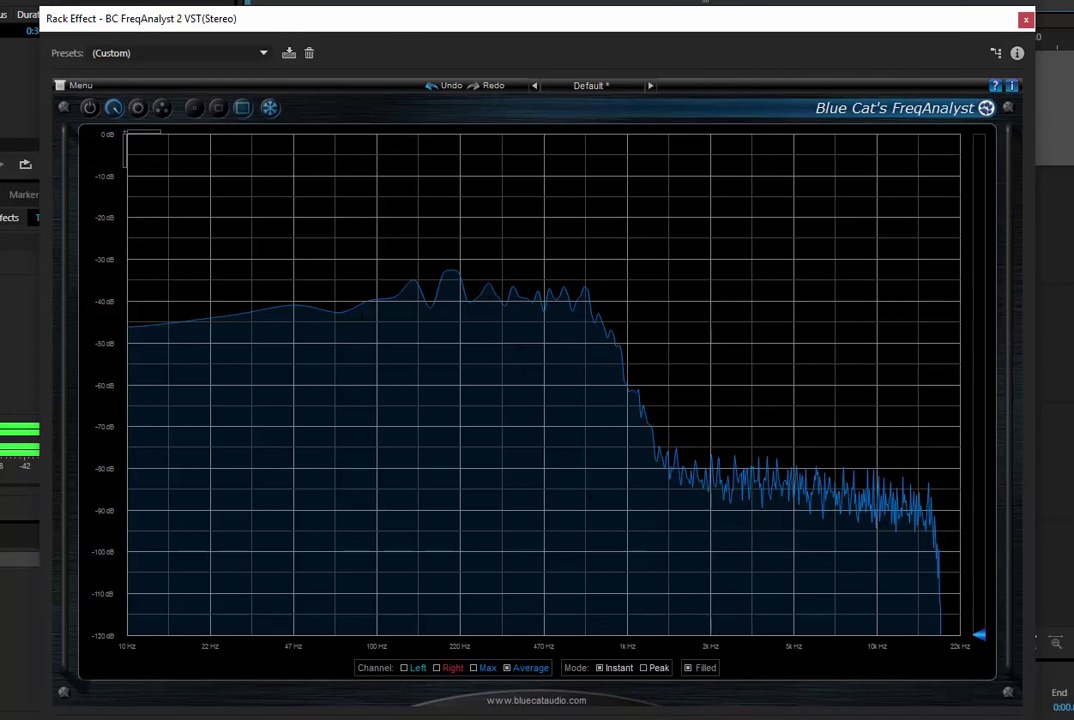
pyautogui.click(270, 107)
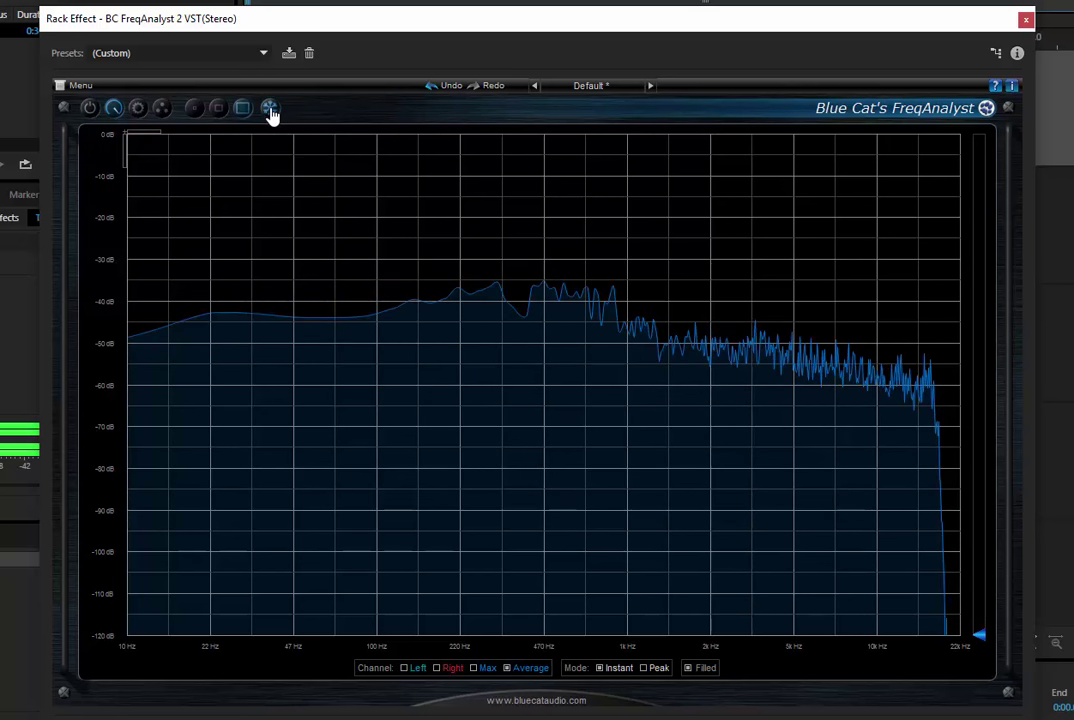
pyautogui.click(270, 108)
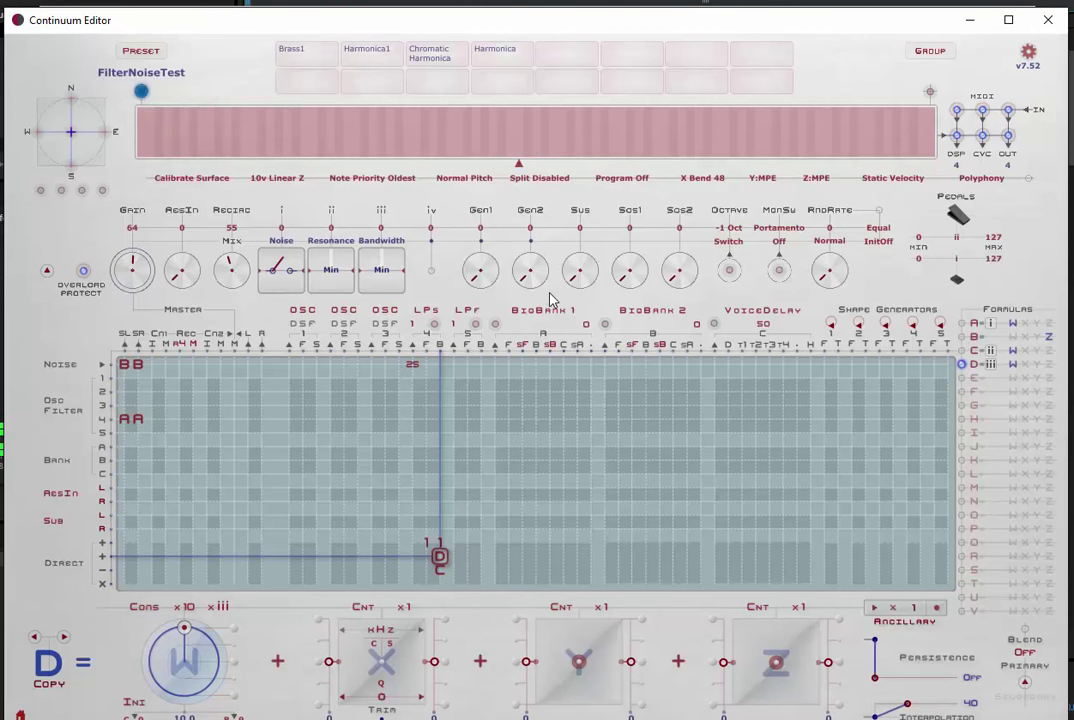
# Change filter 4's type to Shelving High Pass in the Continuum Editor and switch to Blue Cat's FreqAnalyst
pyautogui.click(430, 314)
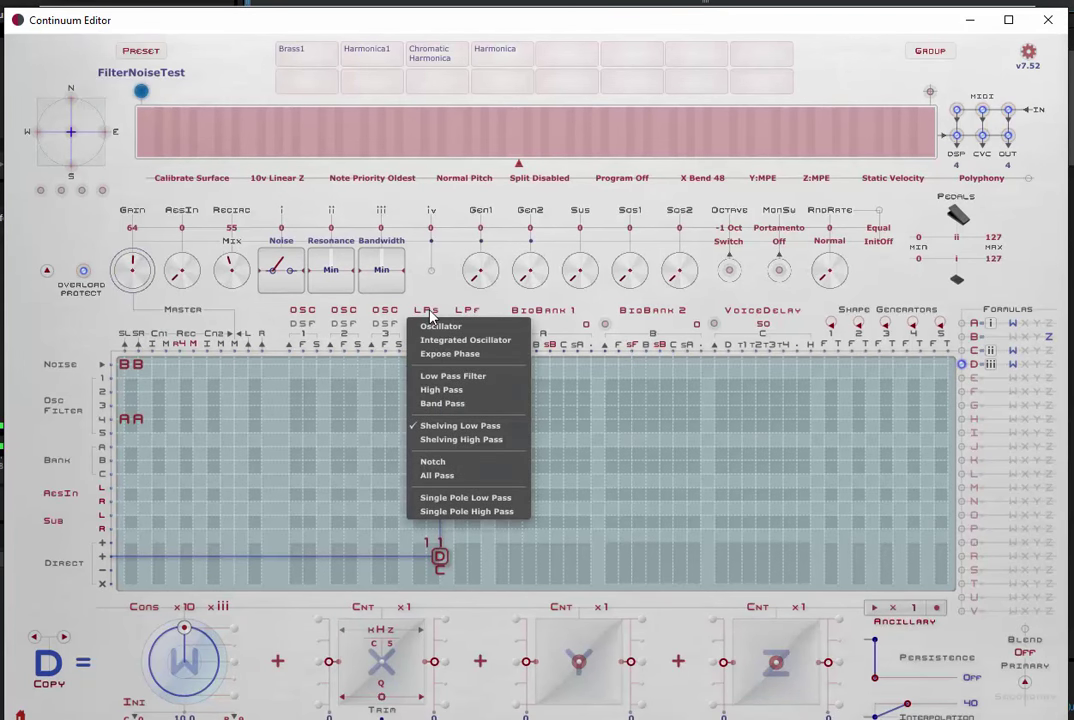
pyautogui.click(442, 440)
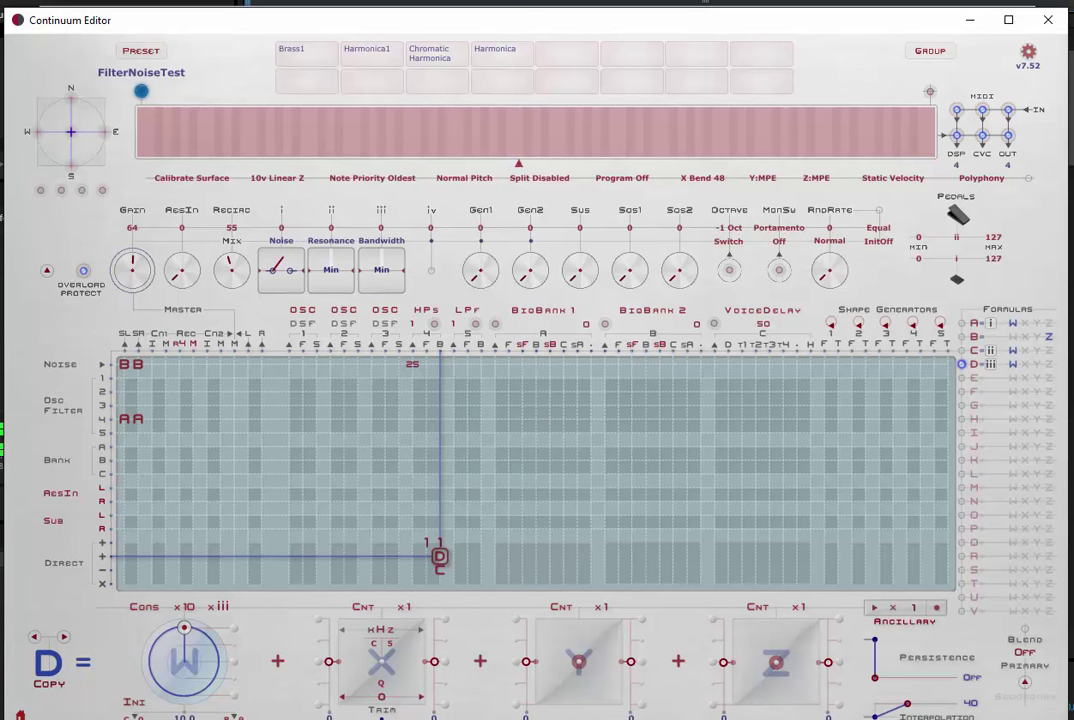
pyautogui.hotkey('alt', 'Tab')
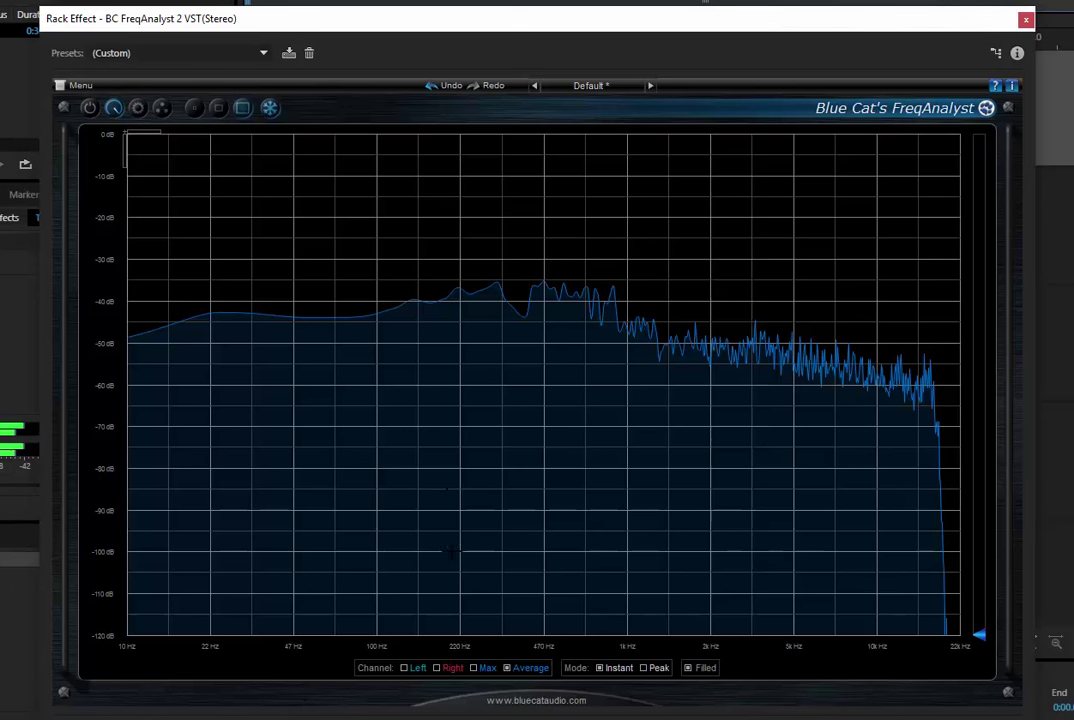
# Resume the live display briefly and freeze a fresh spectrum to examine the single shelving high-pass response
pyautogui.click(269, 108)
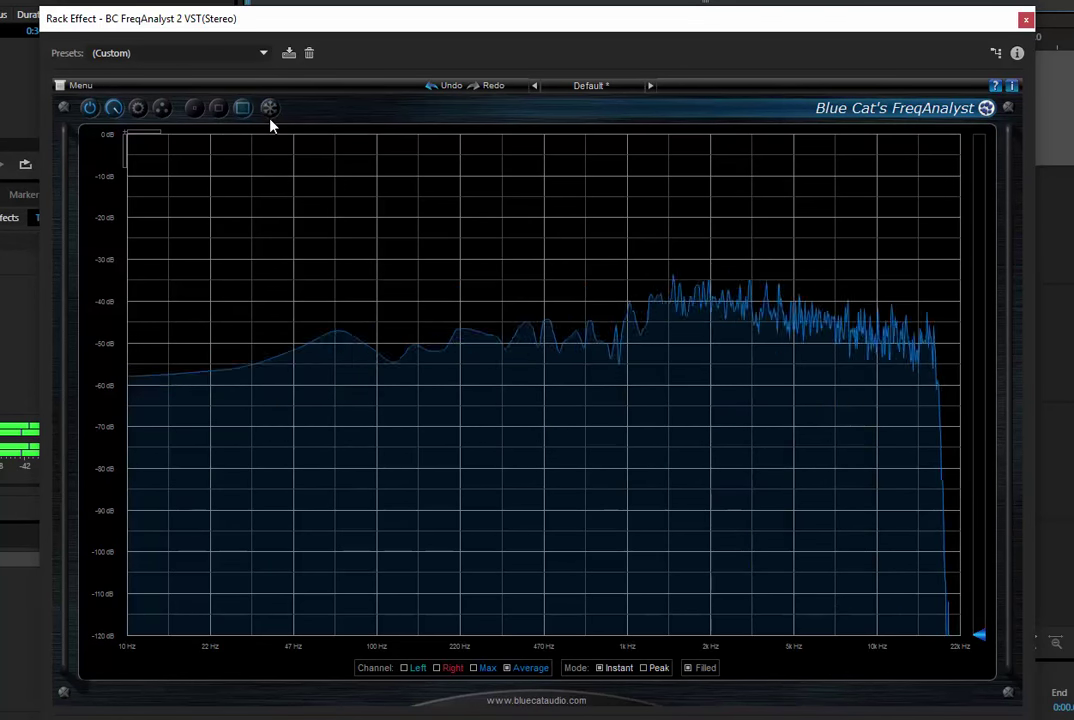
pyautogui.click(270, 108)
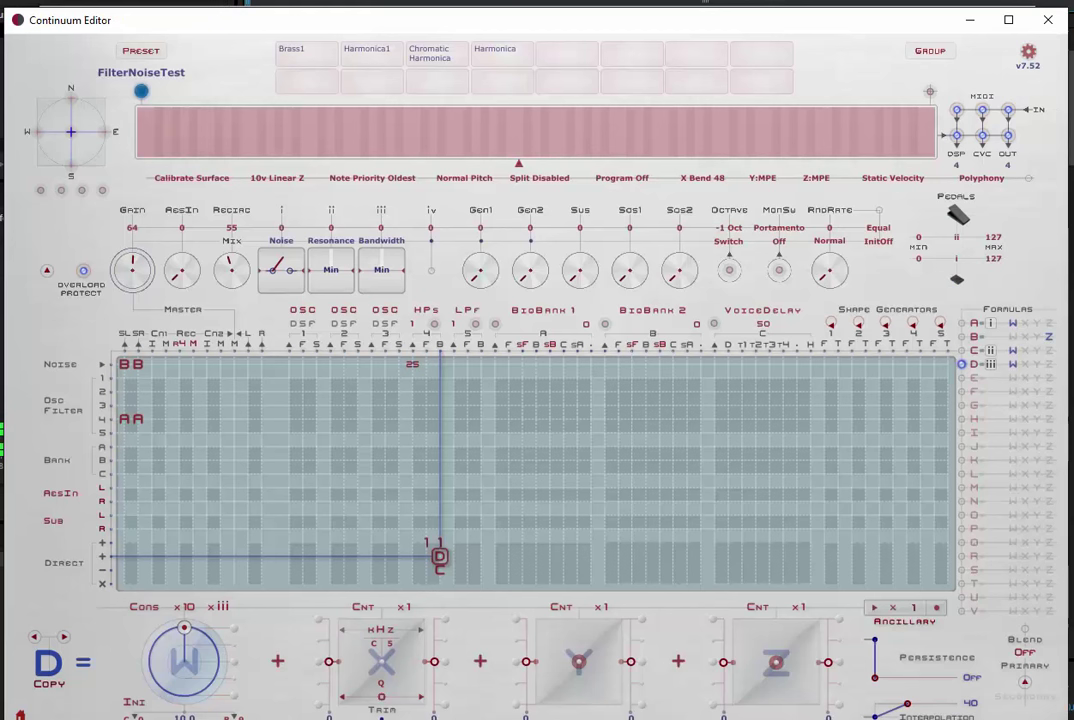
# Set shelving high-pass filter 4 to Cascade 4 in the Continuum Editor and freeze its new spectrum in Blue Cat's FreqAnalyst
pyautogui.click(429, 321)
pyautogui.click(441, 381)
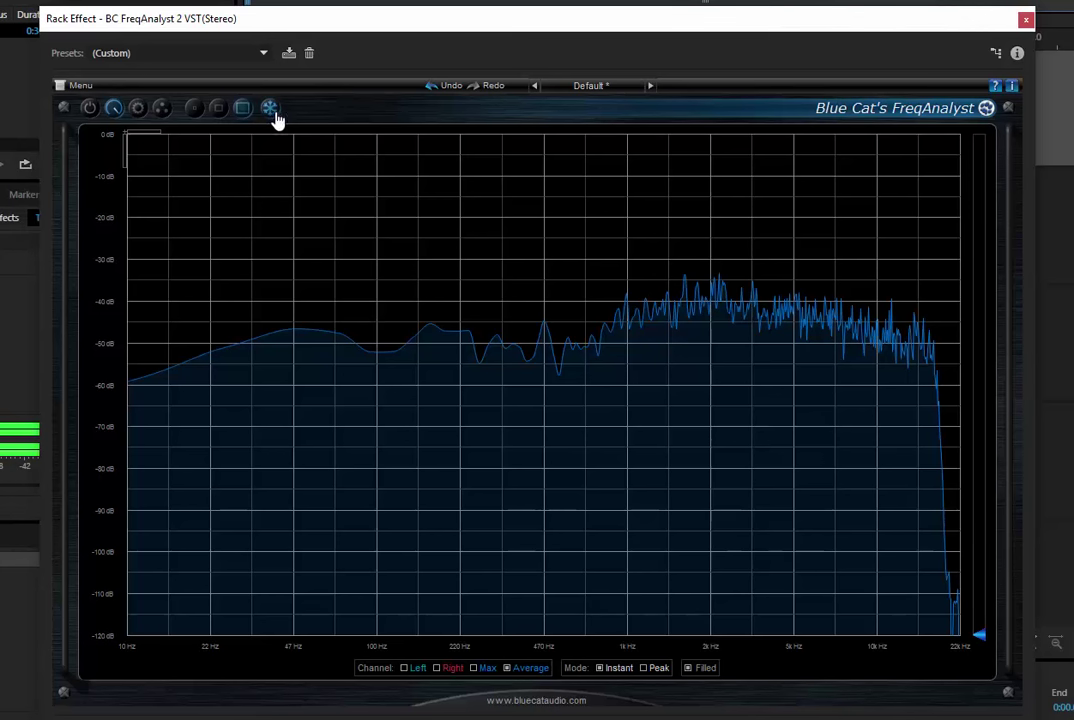
pyautogui.click(272, 112)
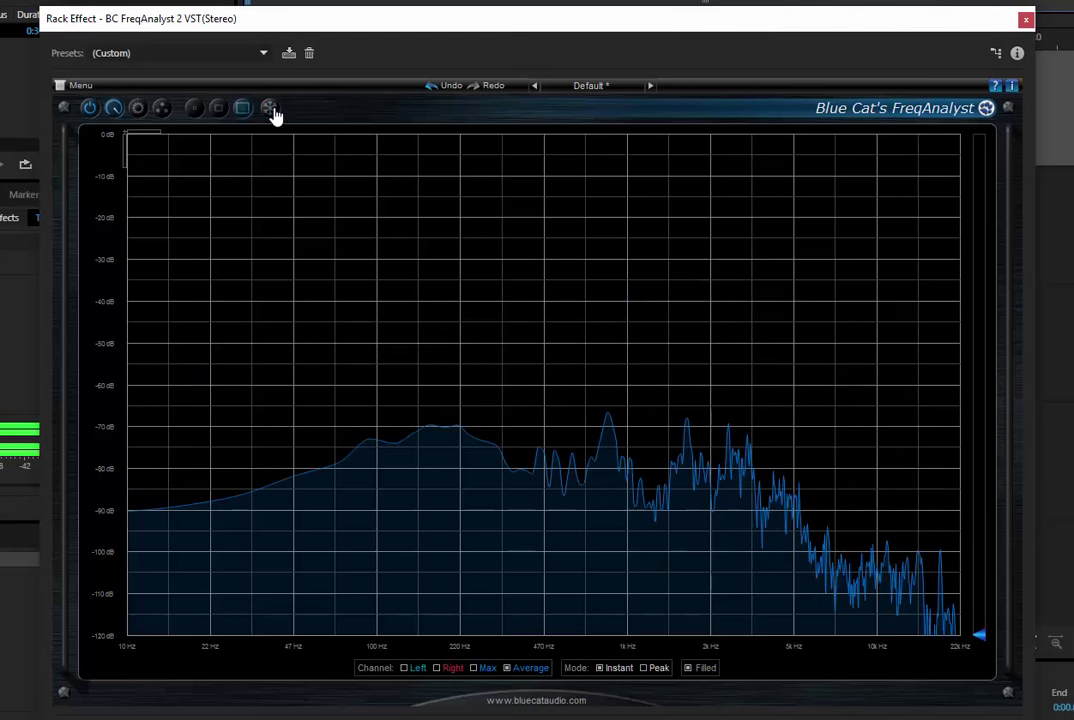
pyautogui.click(270, 110)
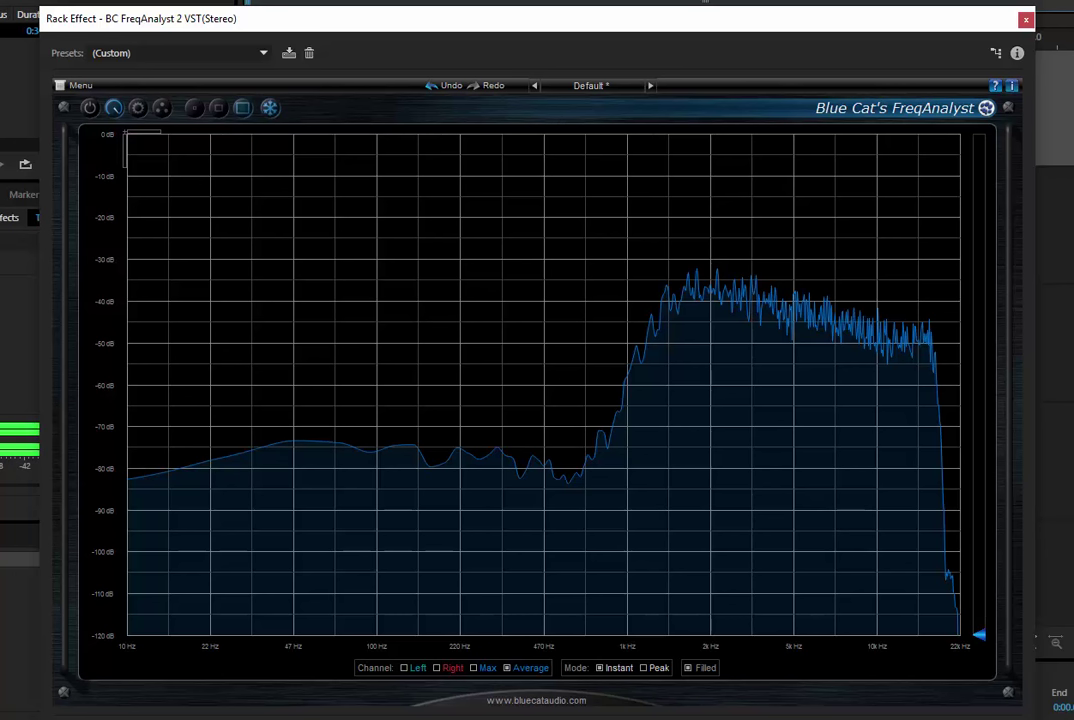
# Change filter 4's type to Notch in the Continuum Editor and freeze a fresh spectrum in Blue Cat's FreqAnalyst
pyautogui.moveTo(625, 719)
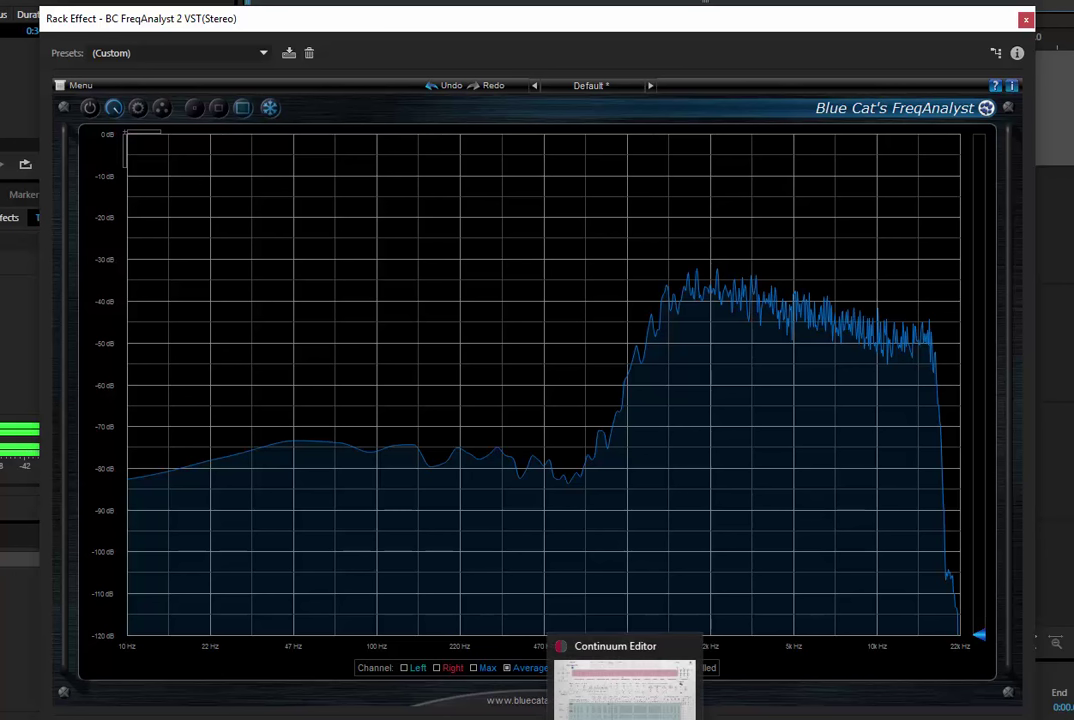
pyautogui.click(625, 690)
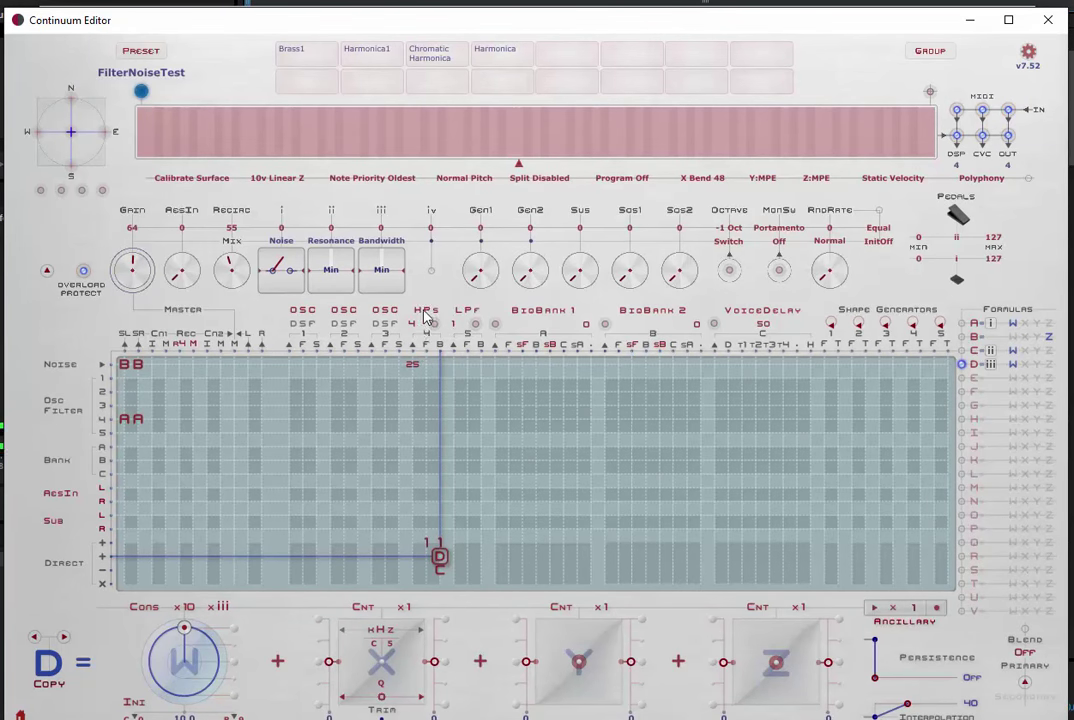
pyautogui.click(425, 316)
pyautogui.click(440, 460)
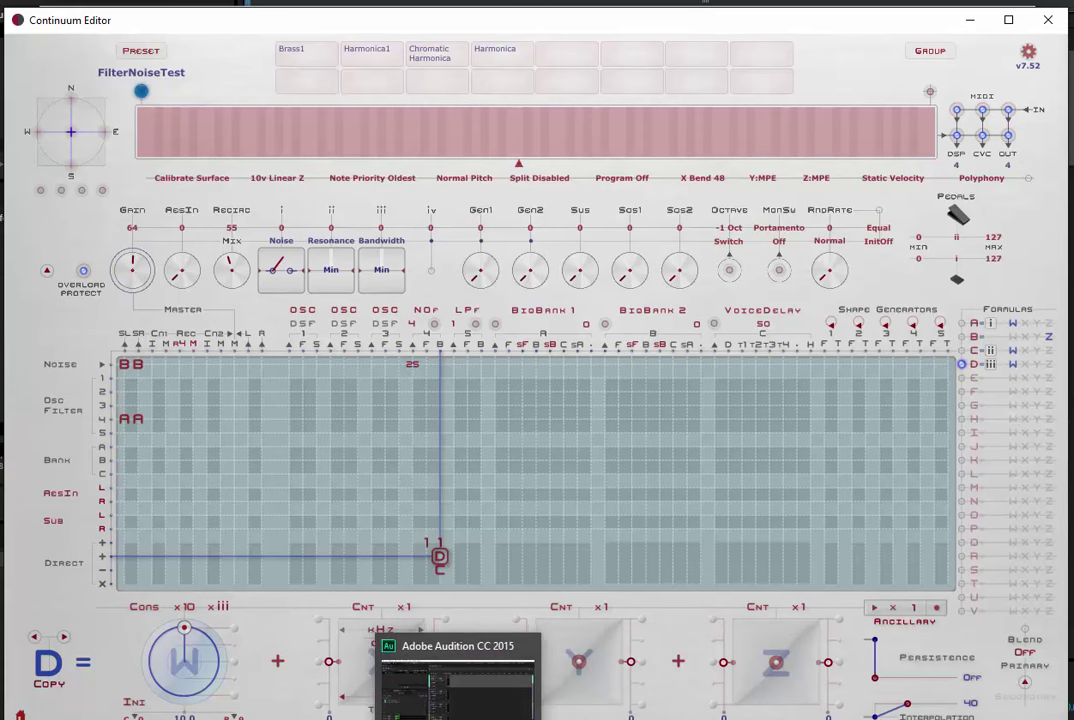
pyautogui.click(455, 685)
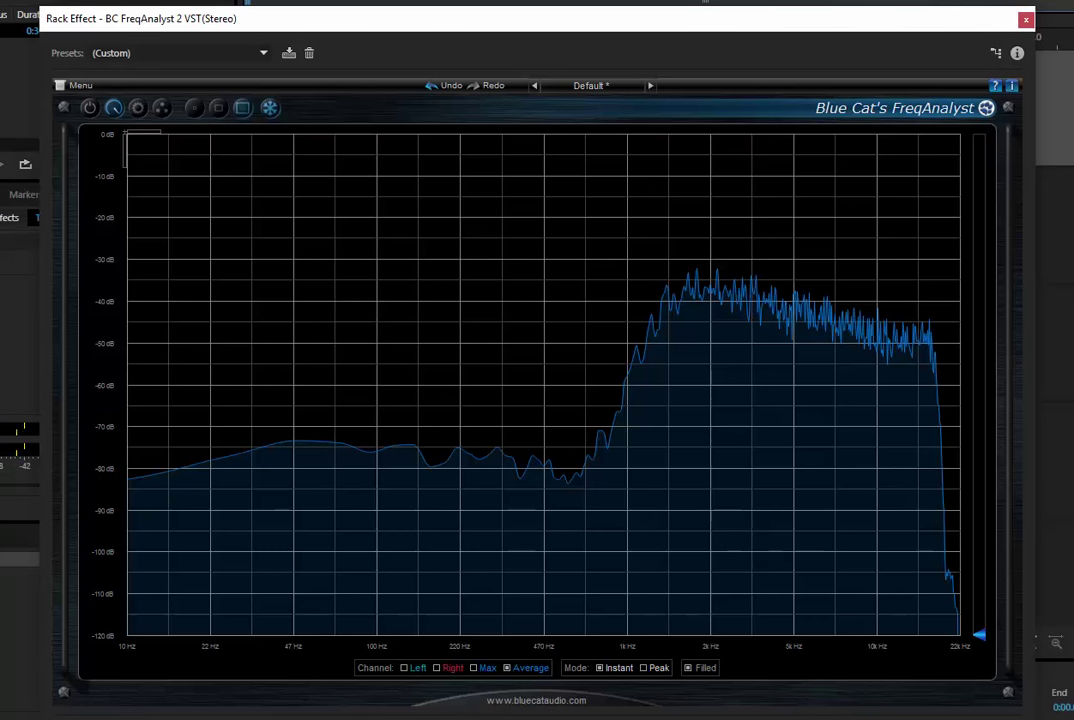
pyautogui.click(270, 108)
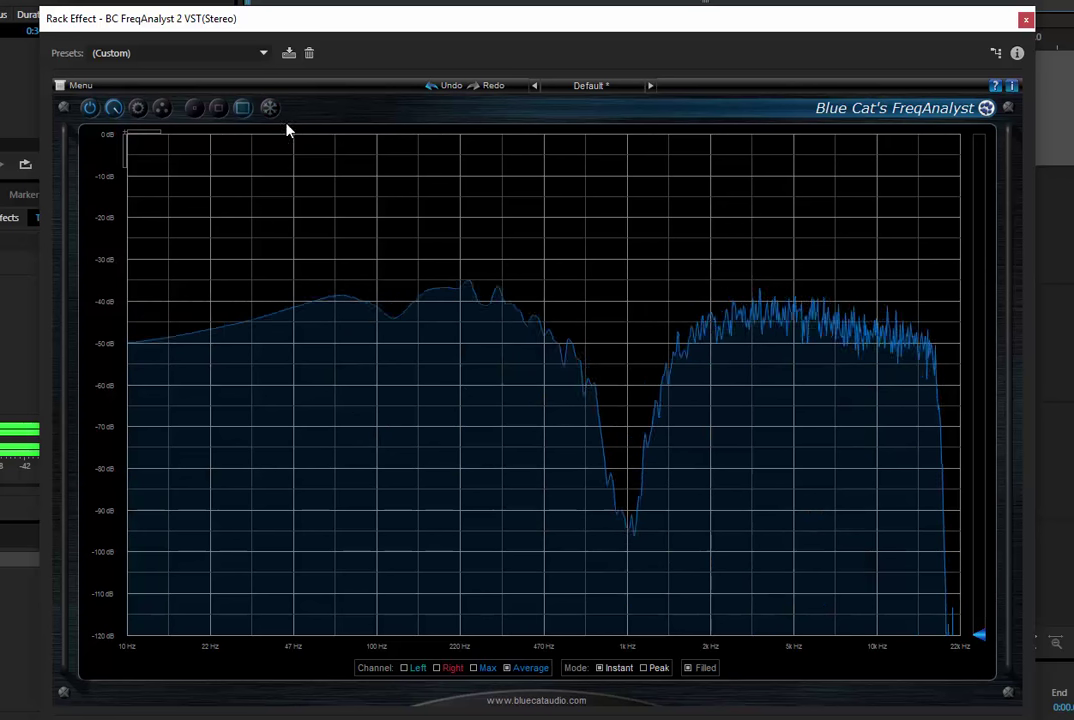
pyautogui.click(269, 108)
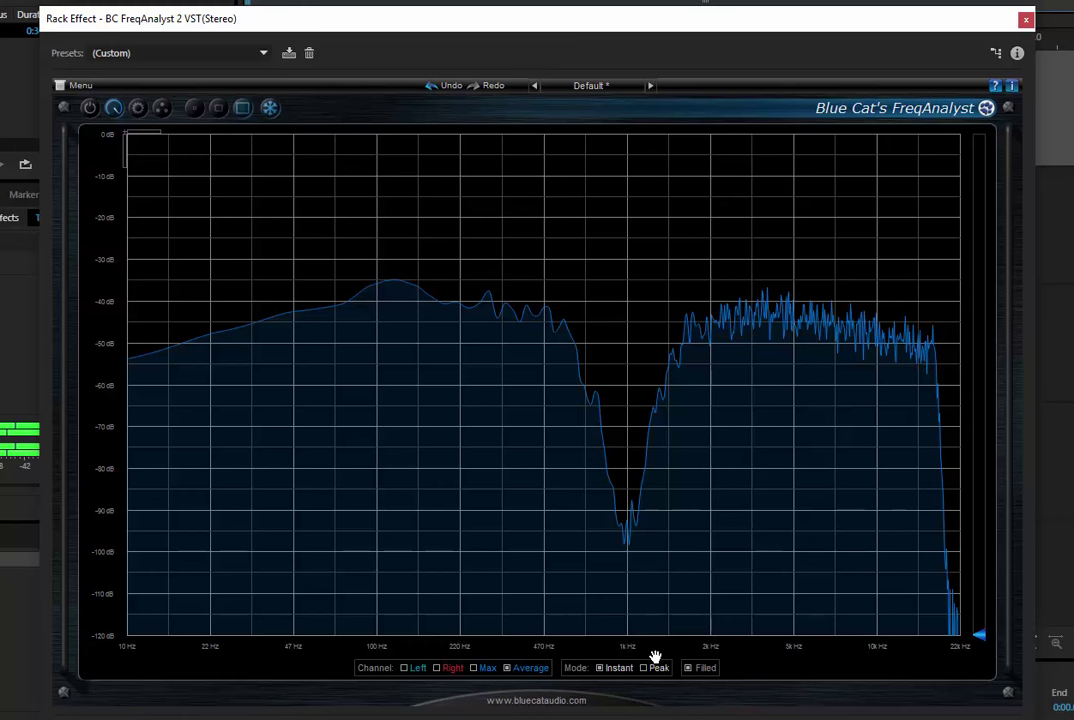
# Set notch filter 4 to Single Filter in the Continuum Editor and refresh the frozen spectrum in Blue Cat's FreqAnalyst twice to examine the notch
pyautogui.hotkey('alt', 'Tab')
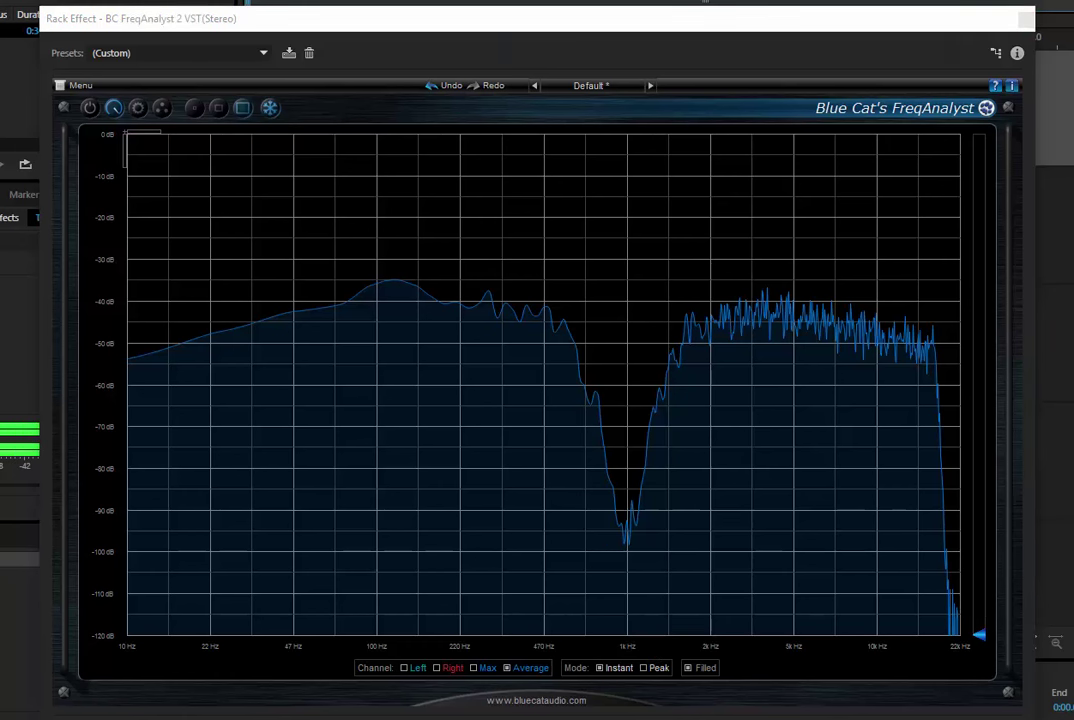
pyautogui.click(412, 324)
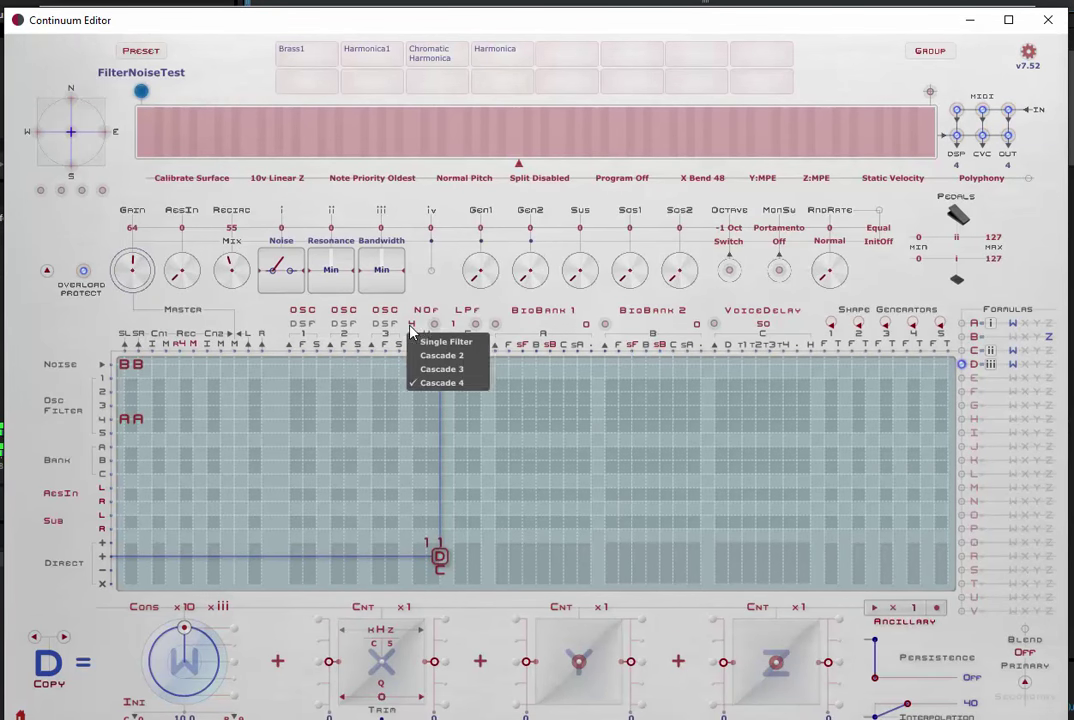
pyautogui.click(425, 344)
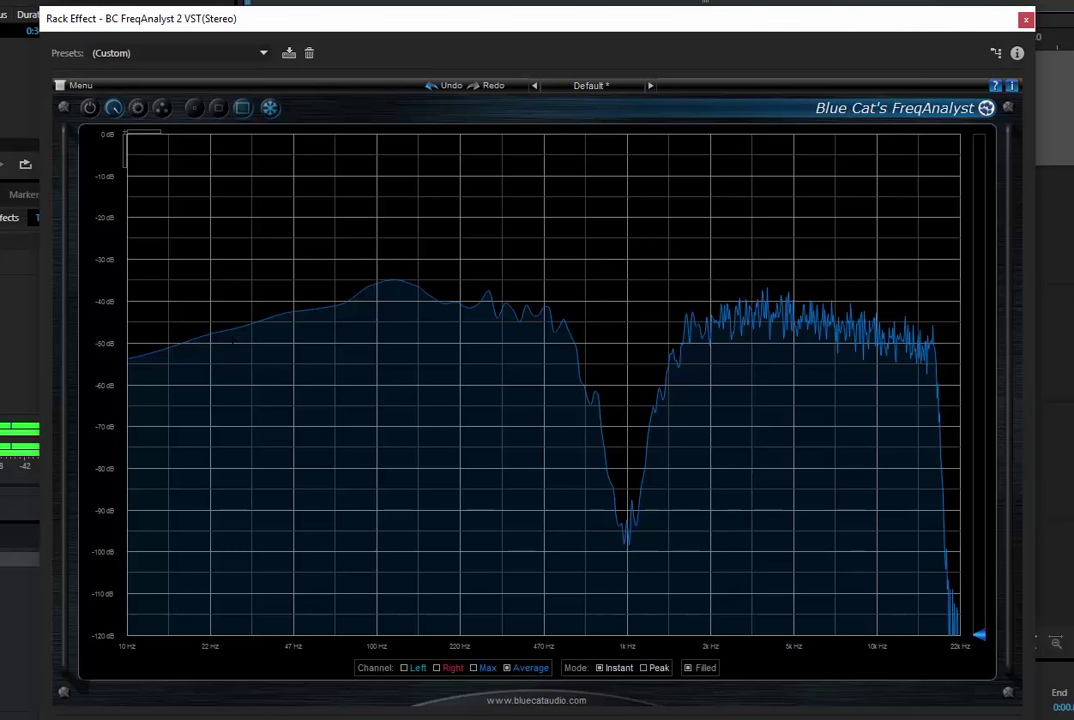
pyautogui.click(273, 110)
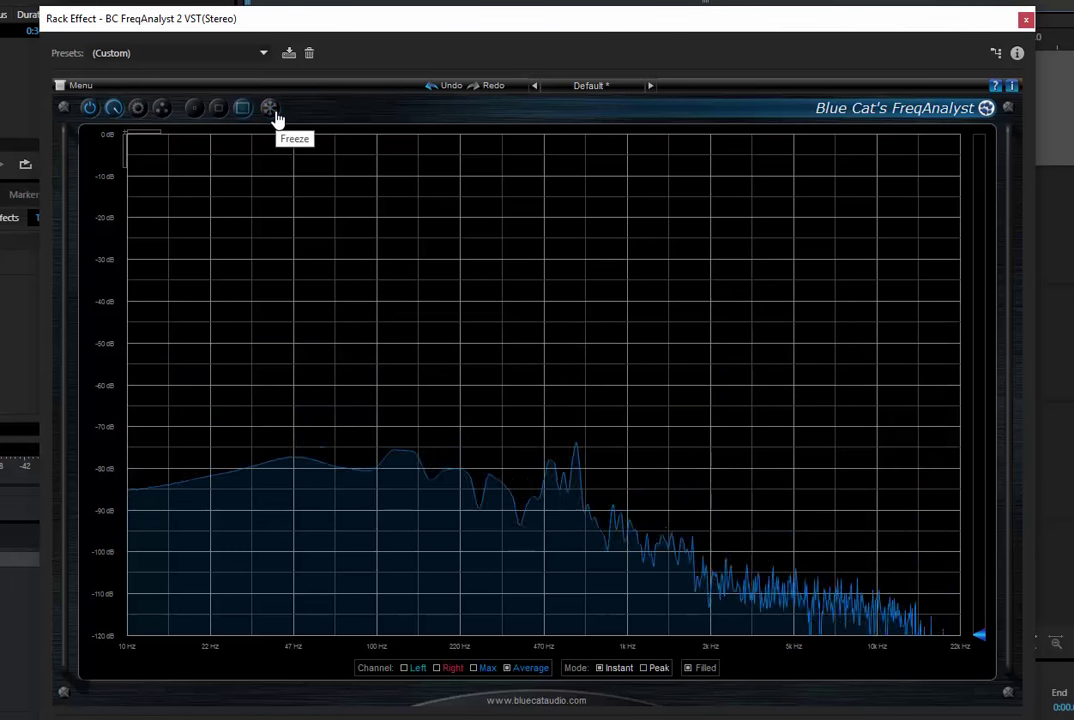
pyautogui.click(271, 110)
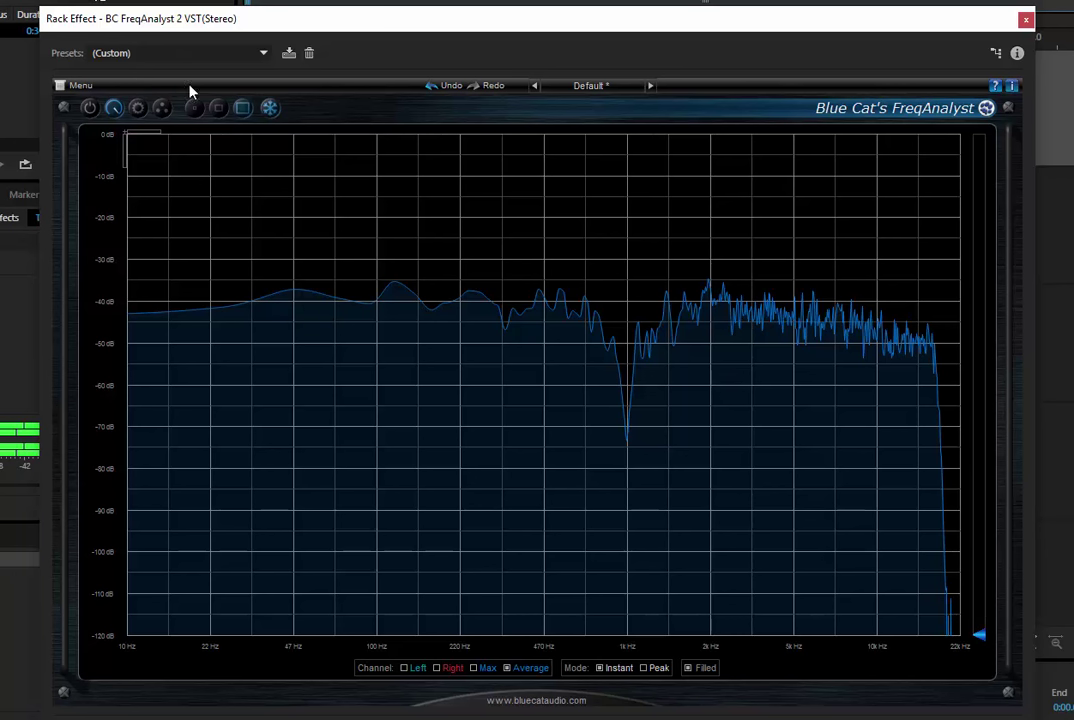
pyautogui.click(270, 109)
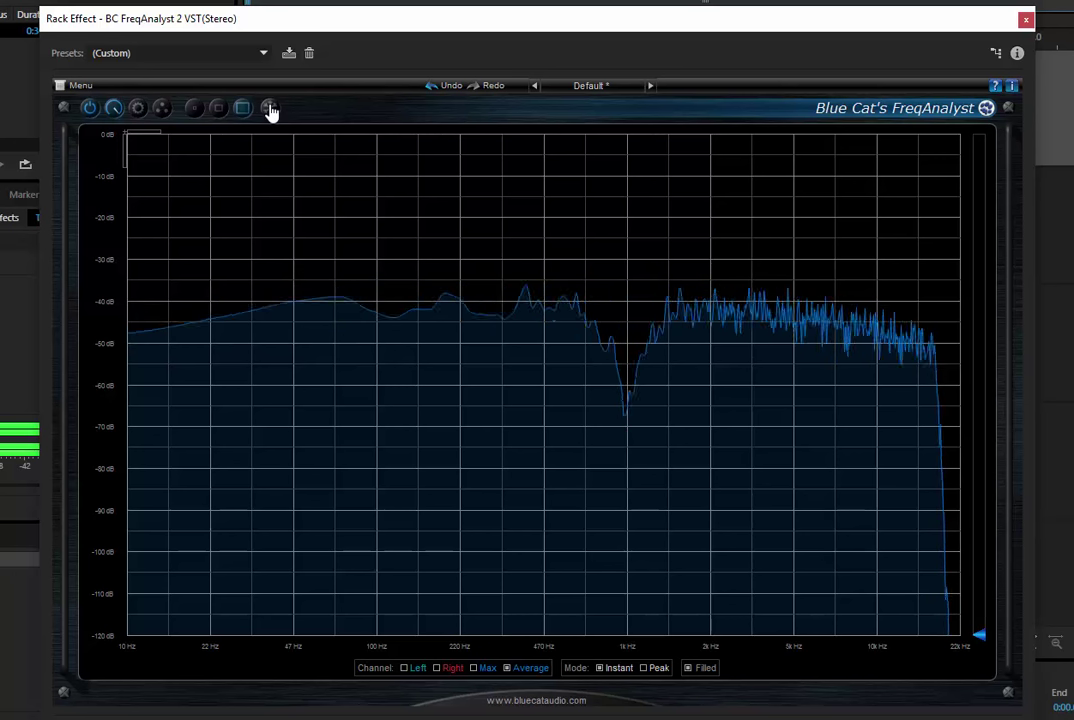
pyautogui.click(270, 110)
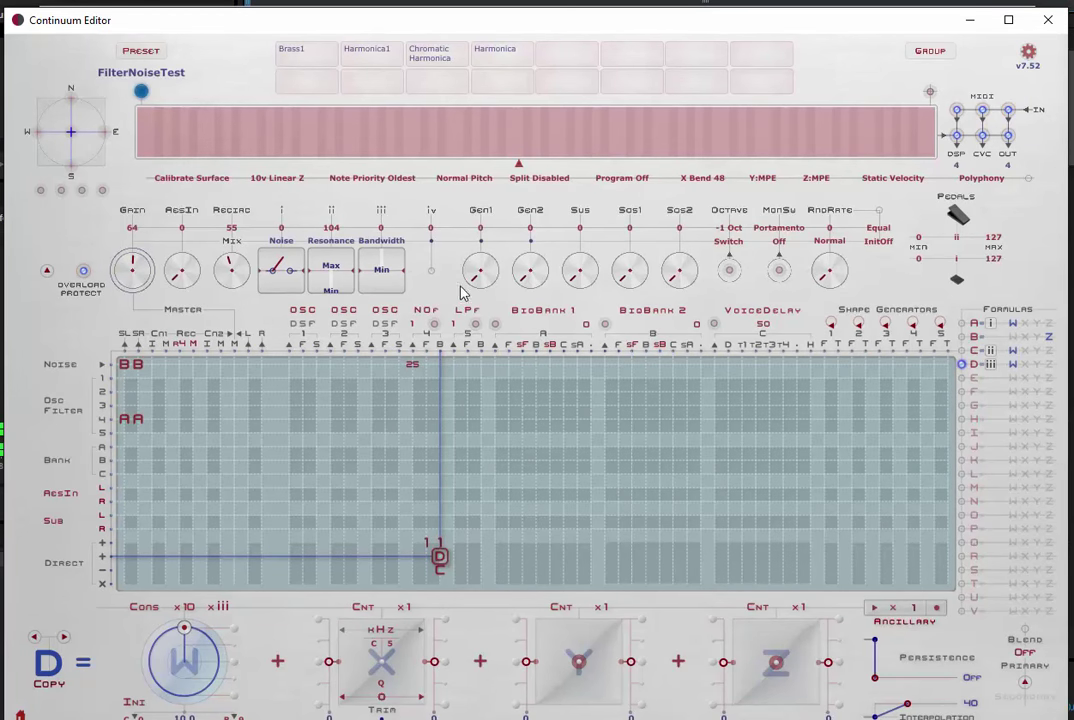
# Change filter 4's type to All Pass in the Continuum Editor and switch to Blue Cat's FreqAnalyst
pyautogui.click(426, 310)
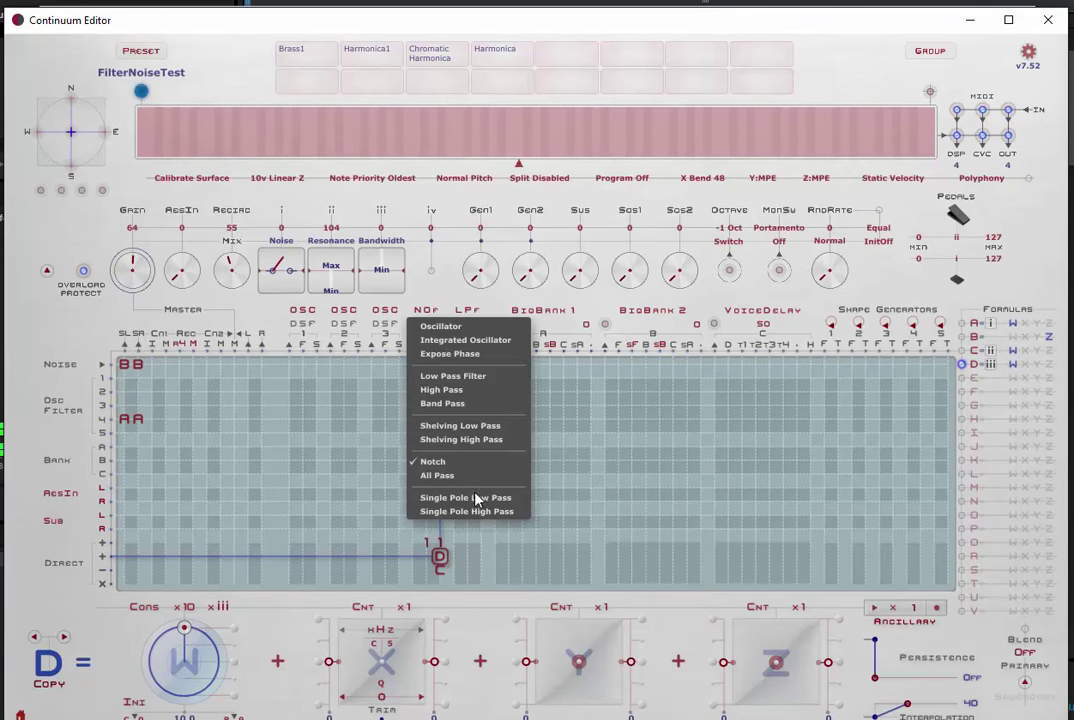
pyautogui.click(447, 476)
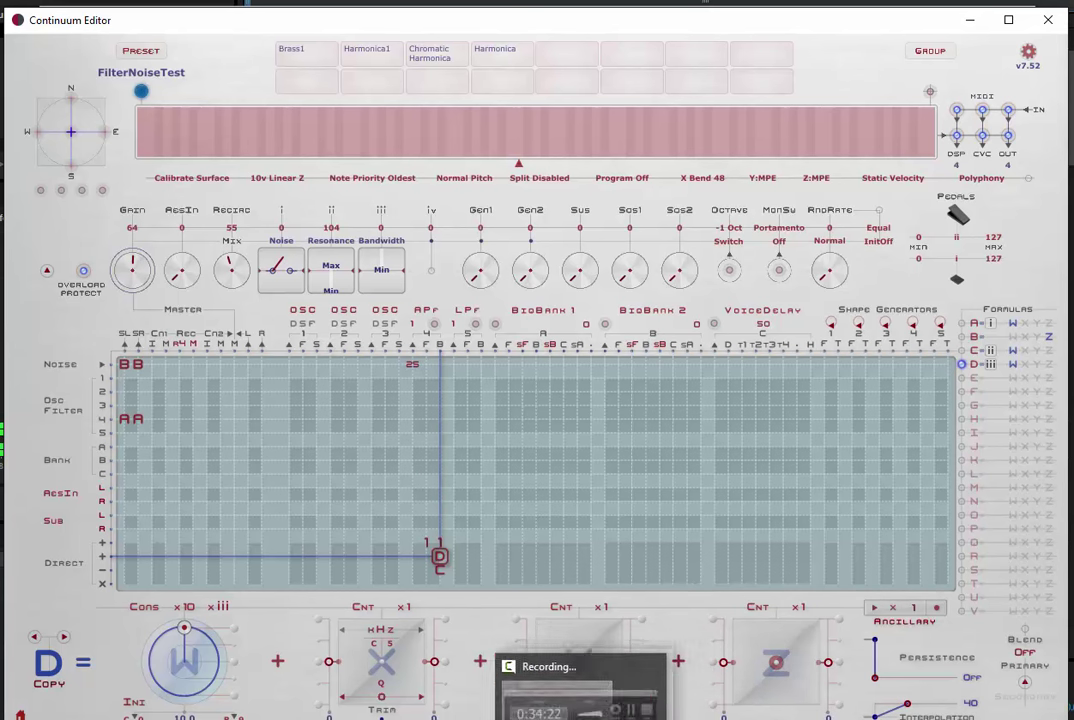
pyautogui.click(457, 680)
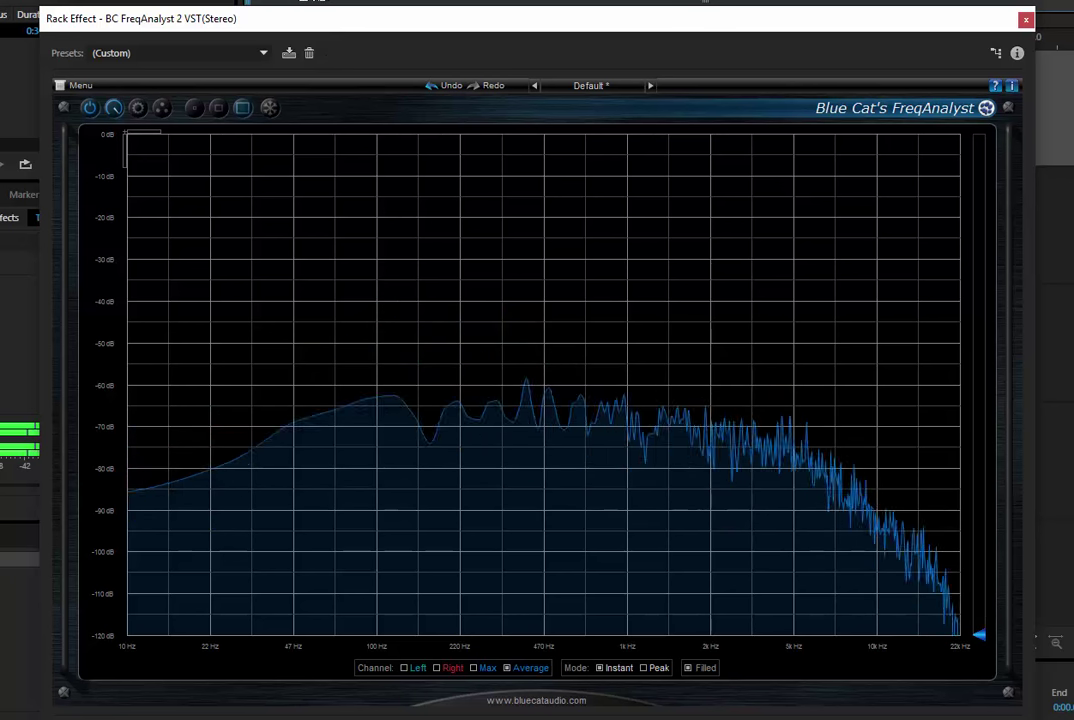
# Change filter 4's type to Single Pole Low Pass in the Continuum Editor, and freeze two successive spectra in Blue Cat's FreqAnalyst to examine its slope
pyautogui.moveTo(625, 716)
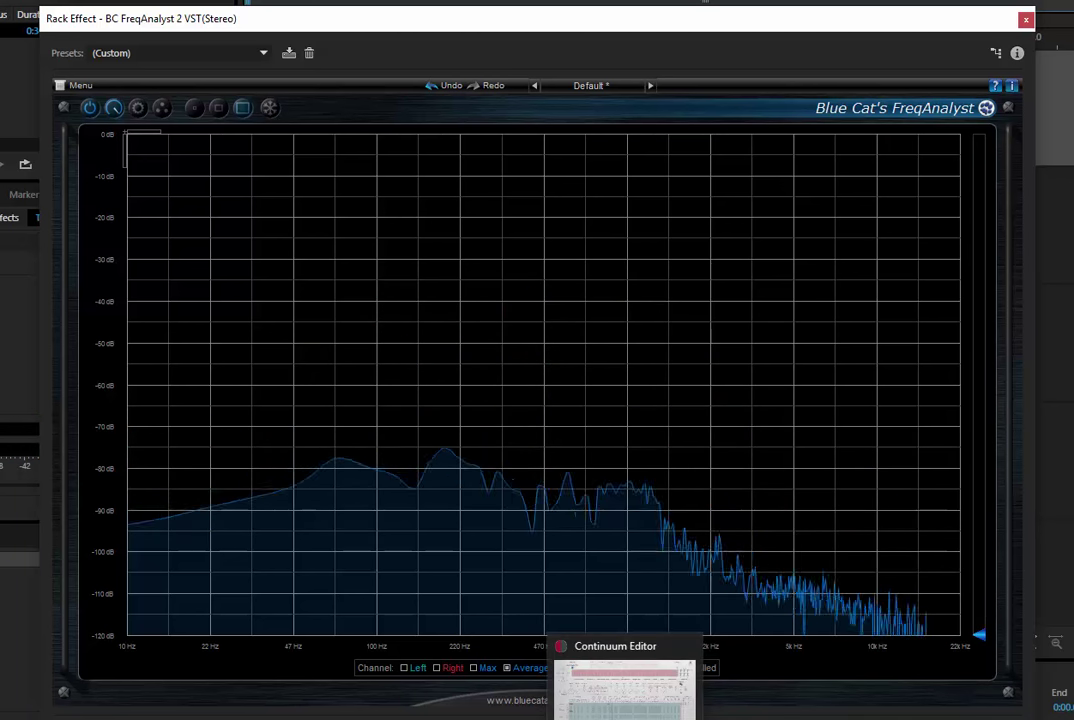
pyautogui.moveTo(625, 690)
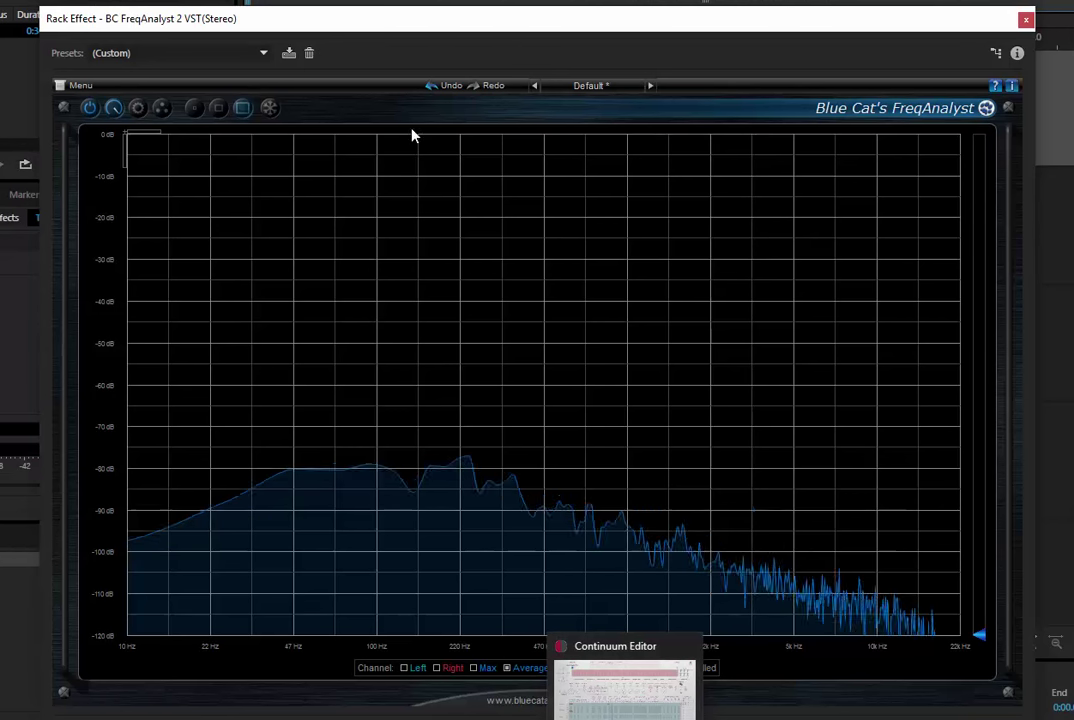
pyautogui.click(585, 692)
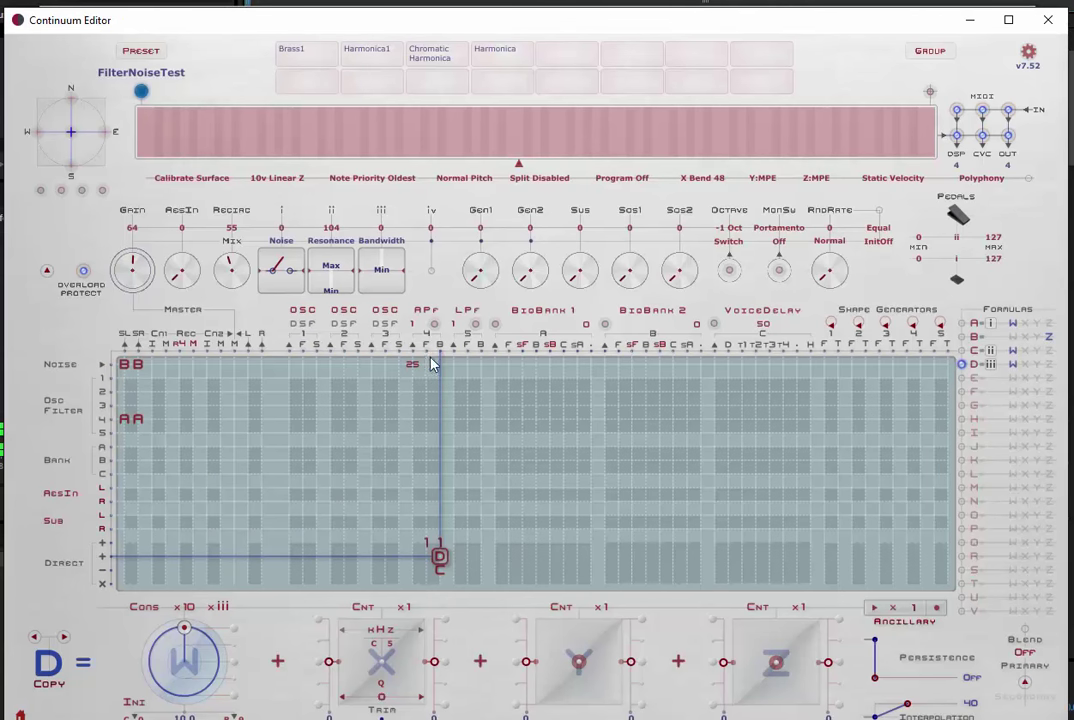
pyautogui.click(422, 312)
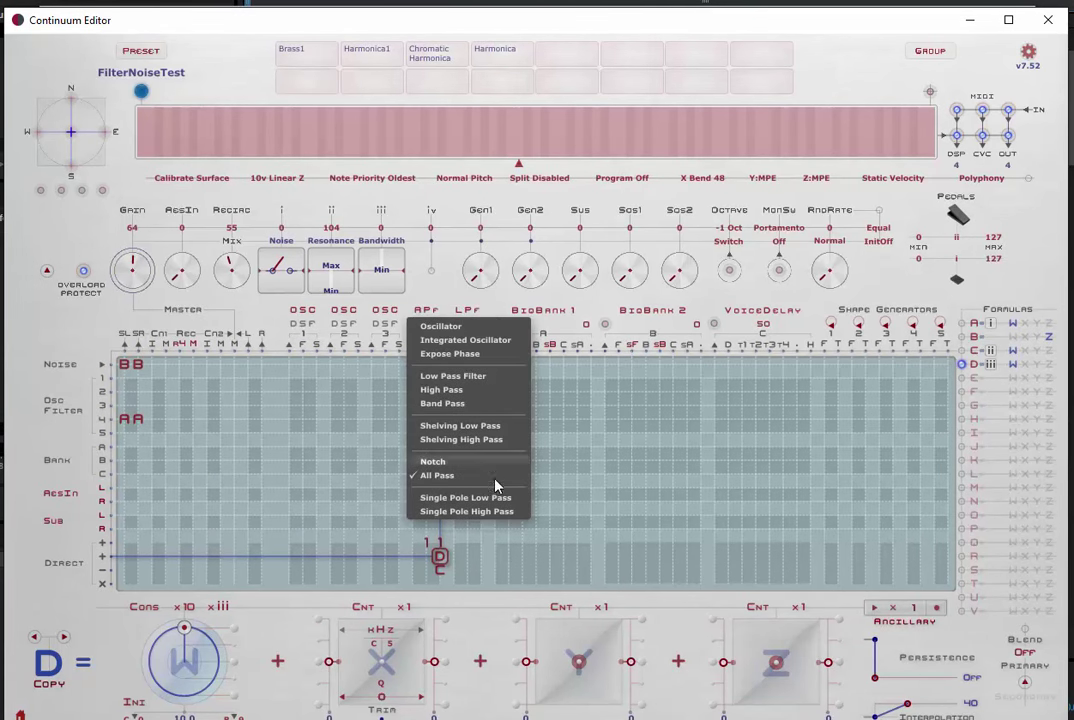
pyautogui.click(475, 503)
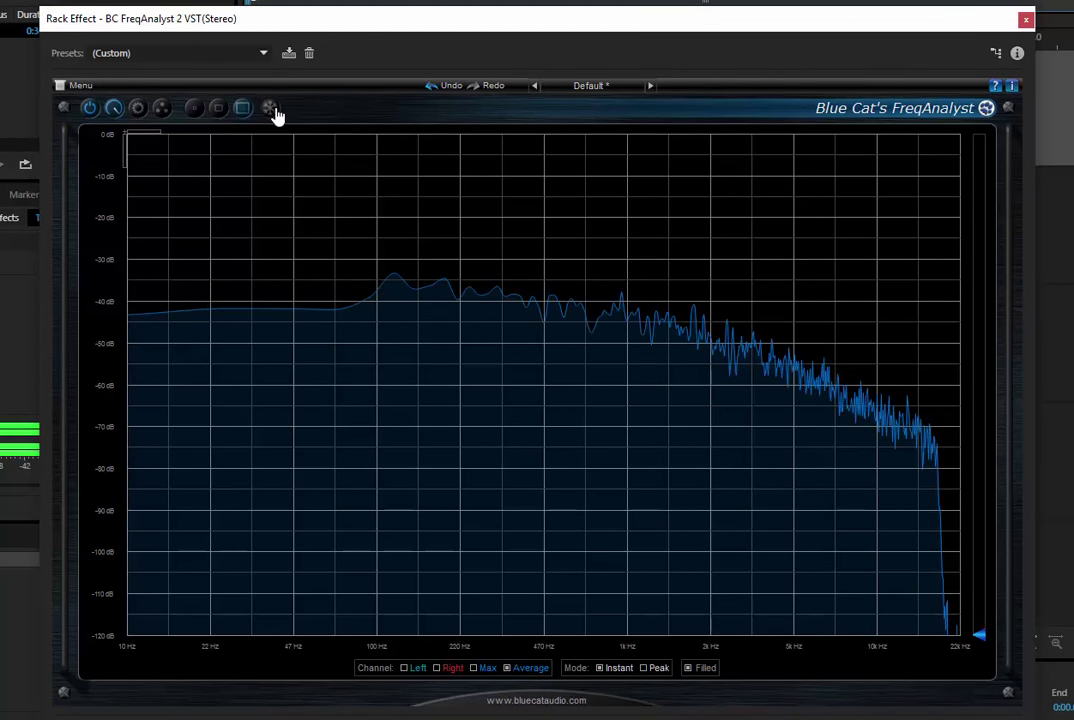
pyautogui.click(275, 112)
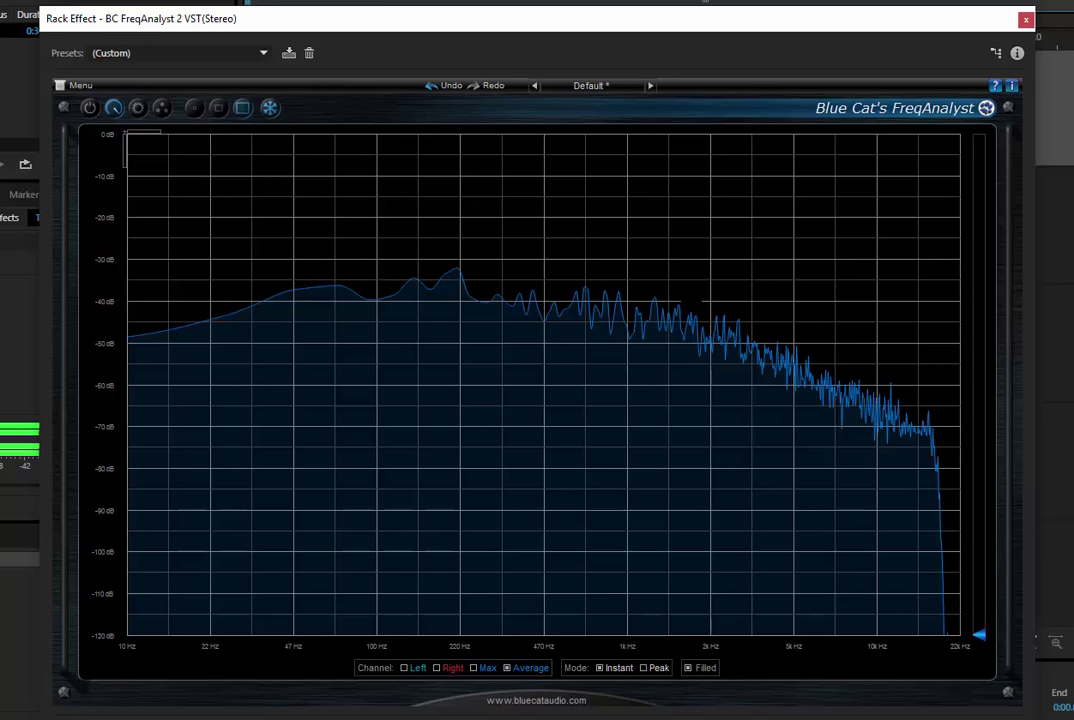
pyautogui.click(271, 110)
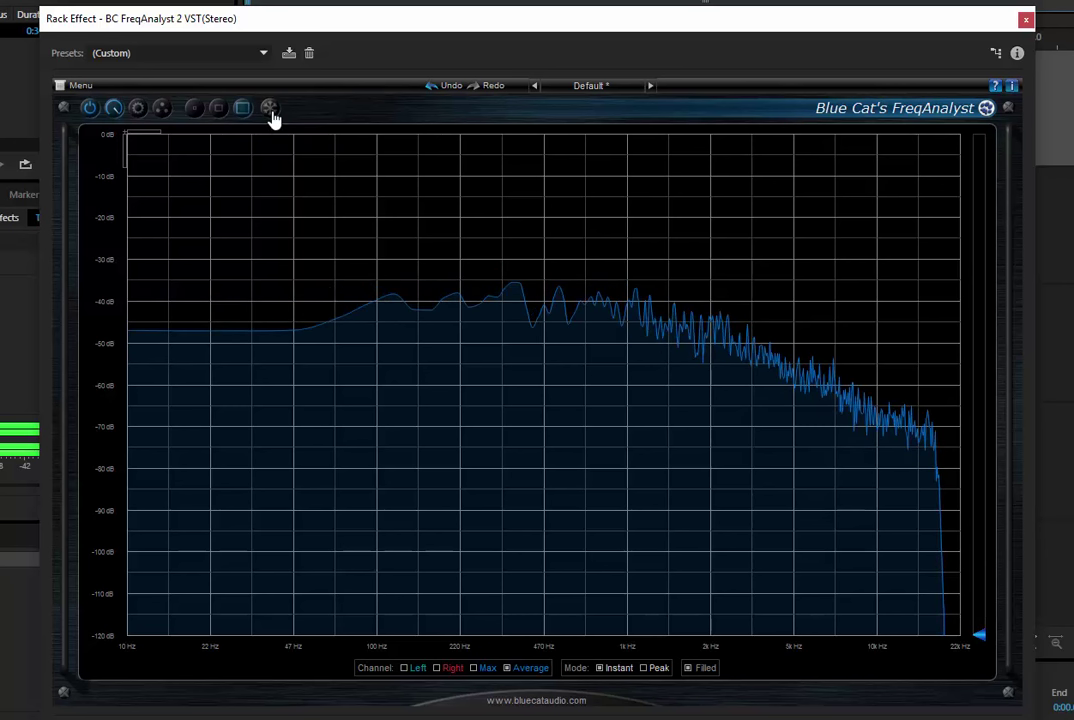
pyautogui.click(270, 108)
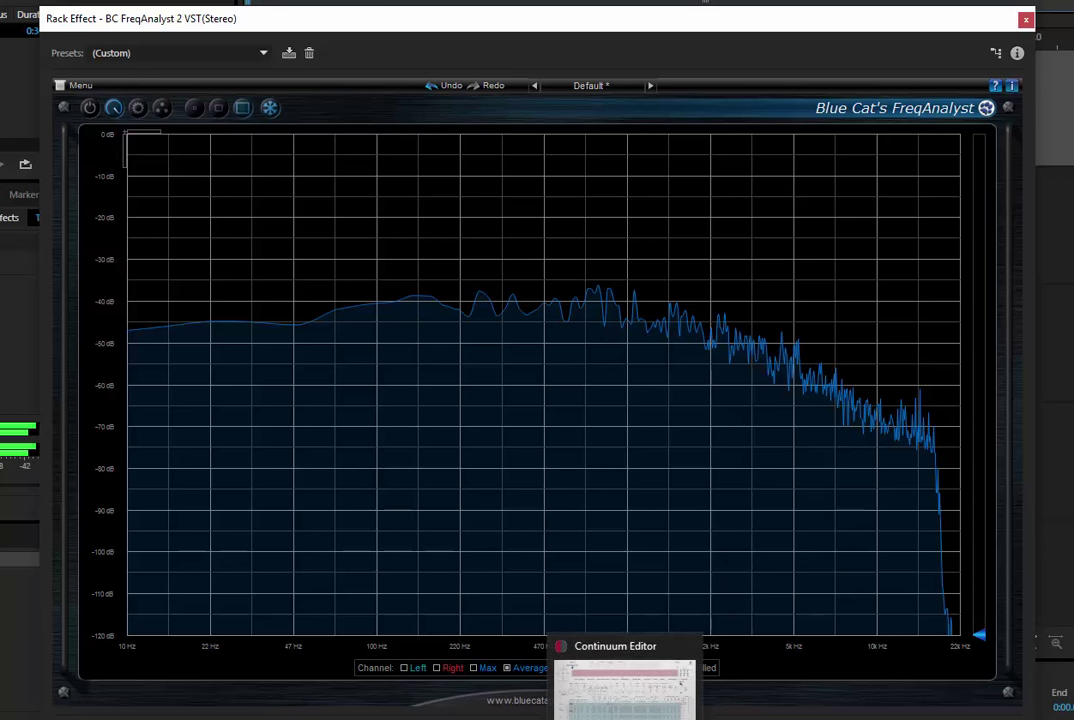
# Change filter 4's type to Single Pole High Pass in the Continuum Editor and freeze its spectrum in Blue Cat's FreqAnalyst
pyautogui.click(626, 688)
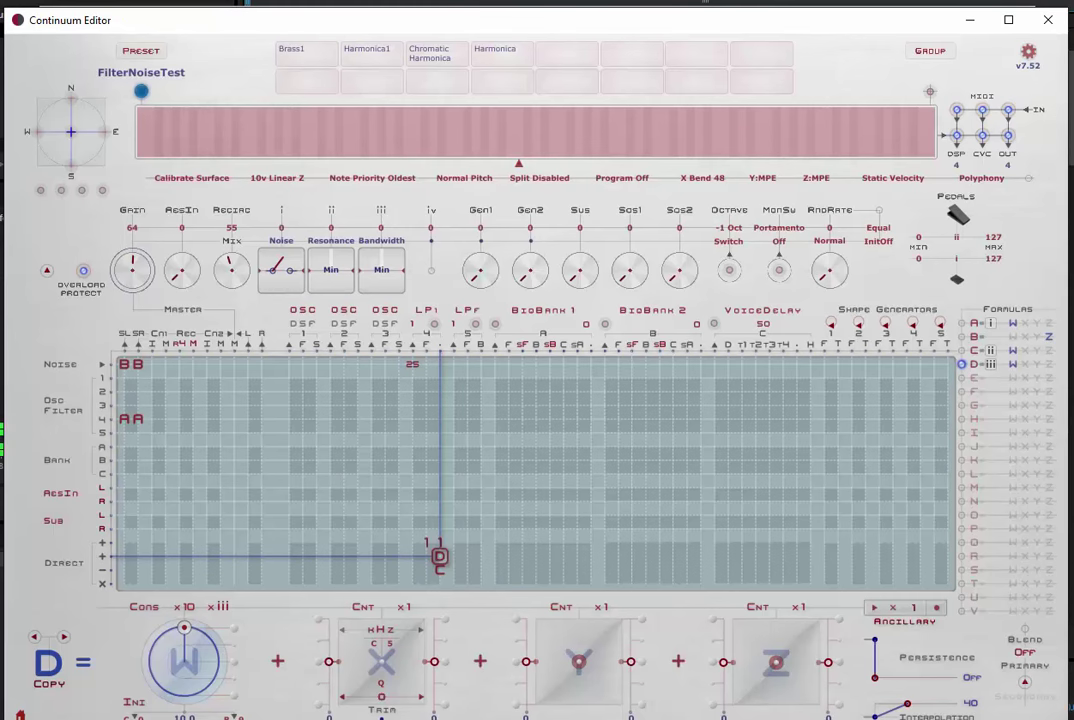
pyautogui.click(428, 312)
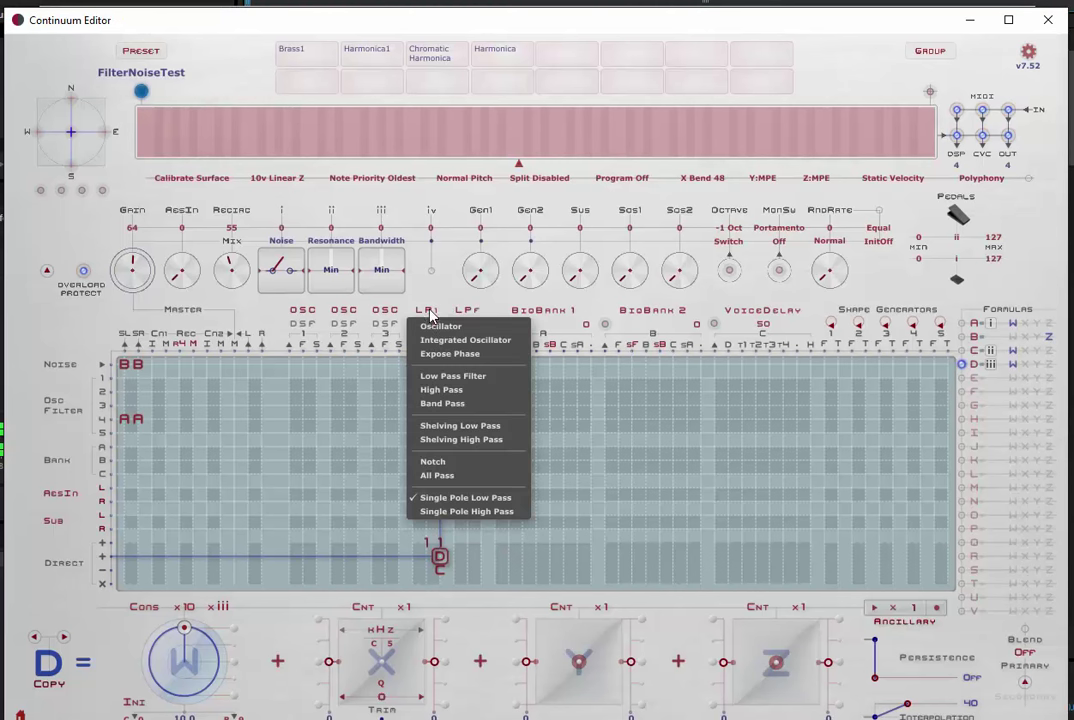
pyautogui.click(489, 511)
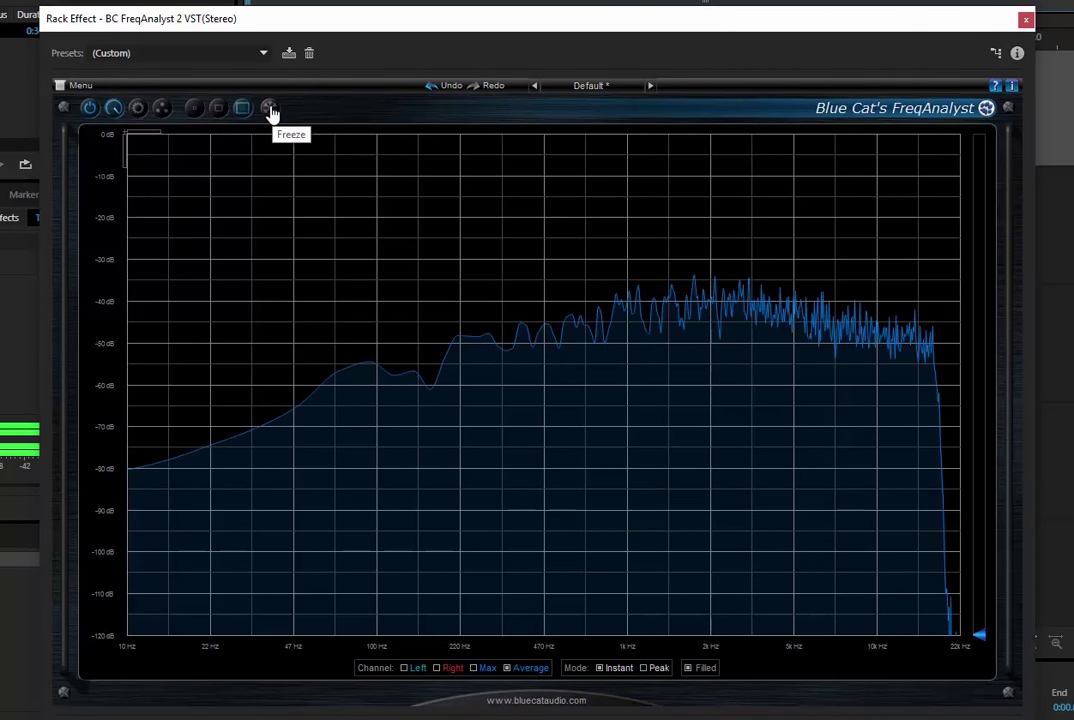
pyautogui.click(269, 109)
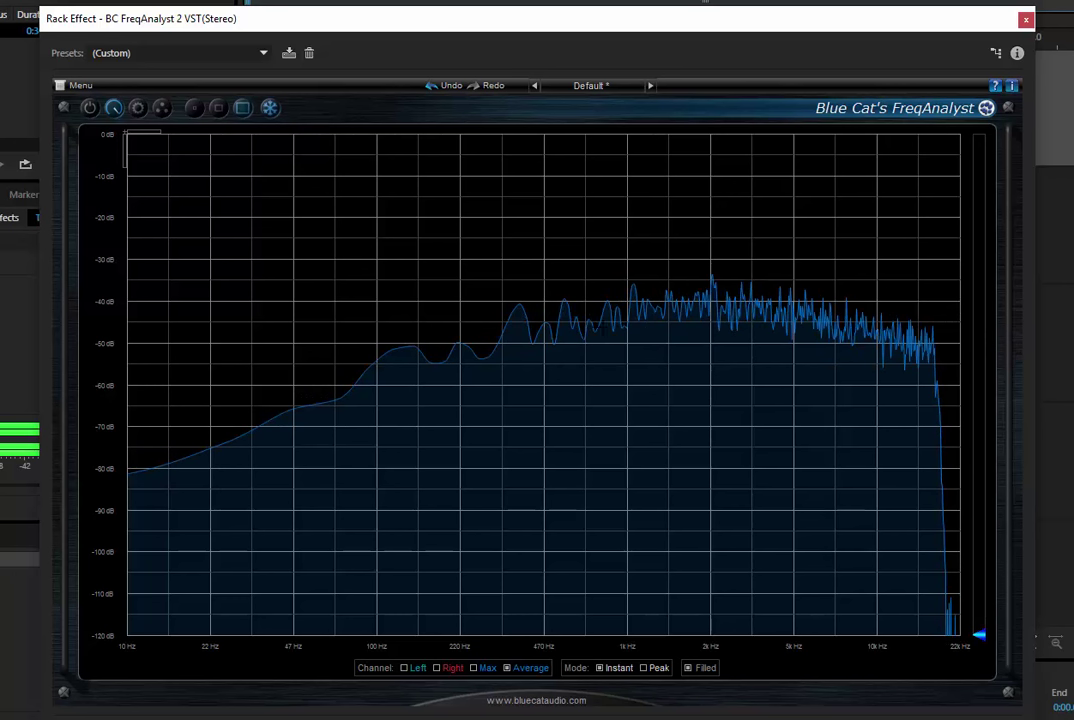